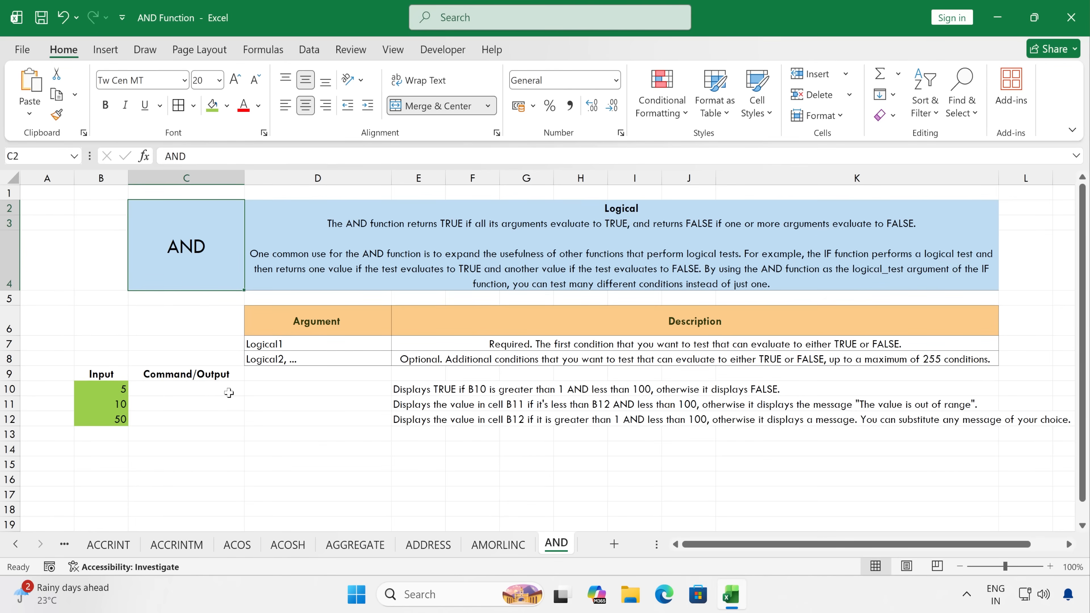
click(183, 392)
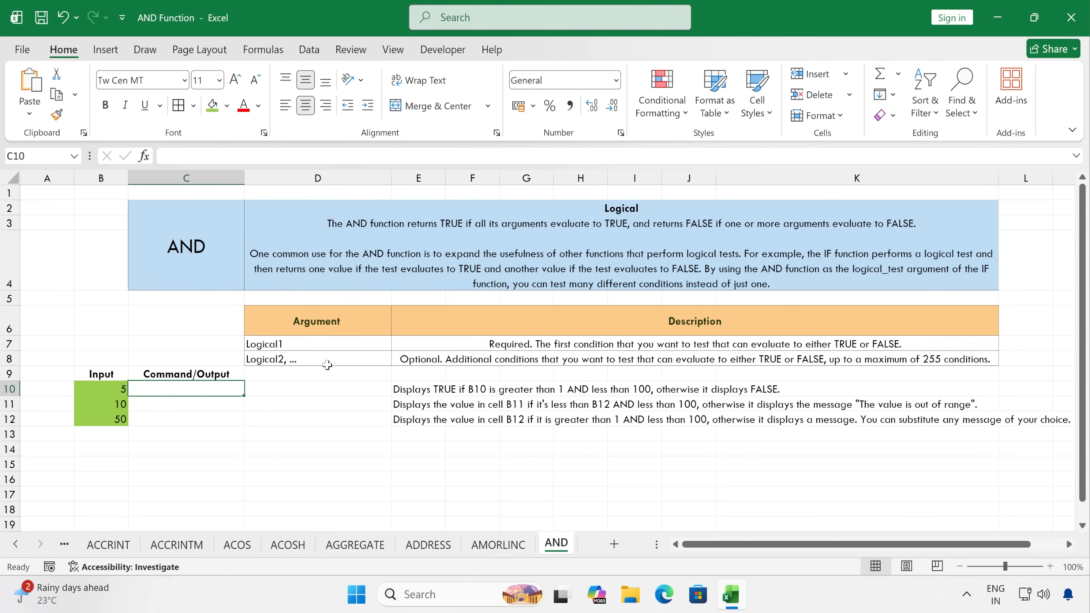
click(198, 265)
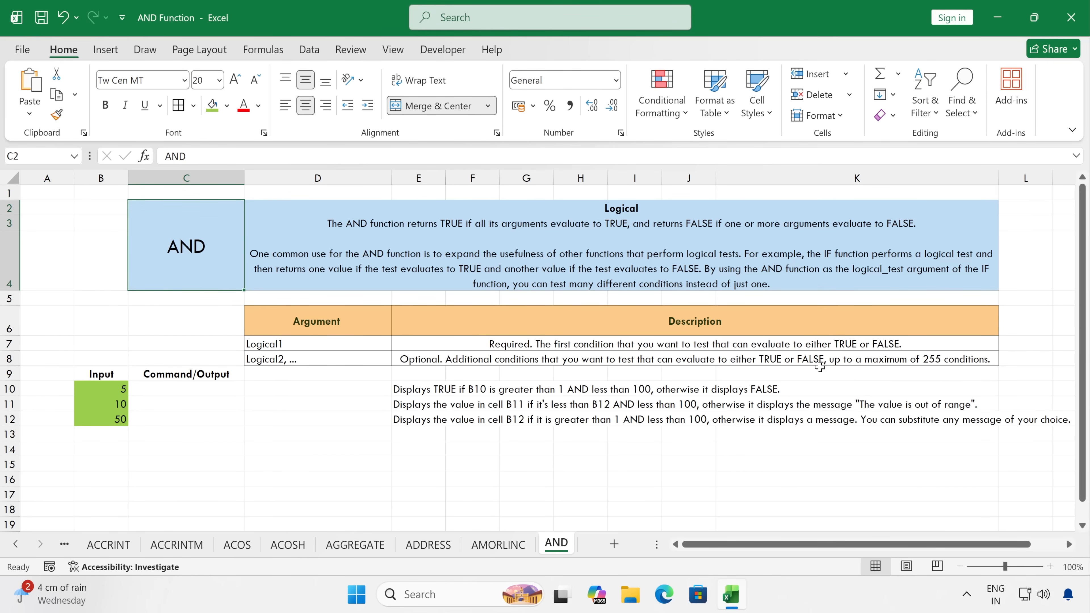
click(208, 386)
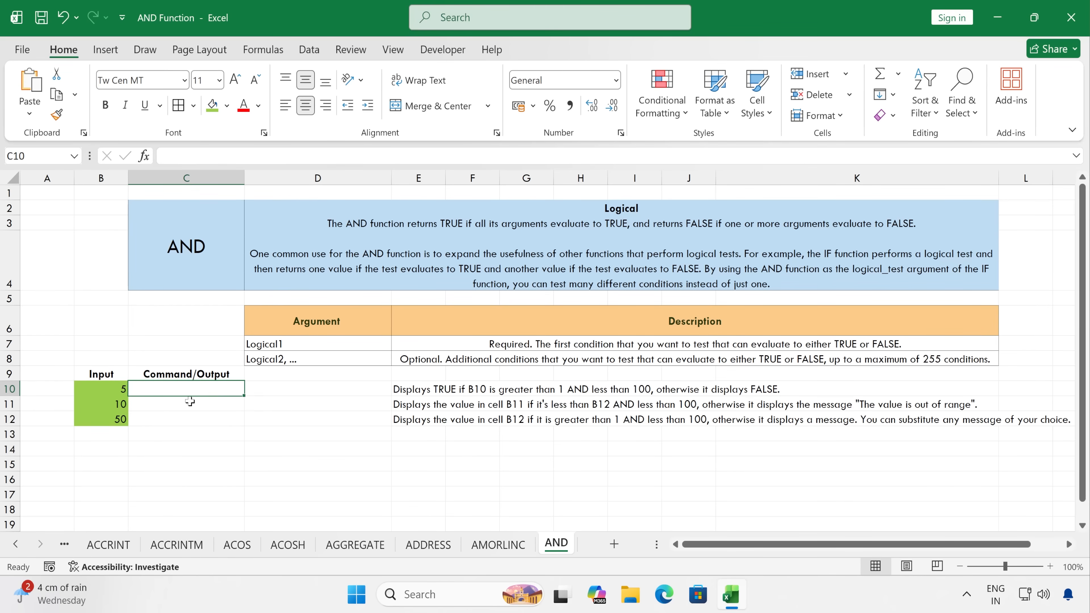
drag(118, 391, 120, 424)
click(186, 388)
Set the first input value, in cell B10, to 45
click(105, 389)
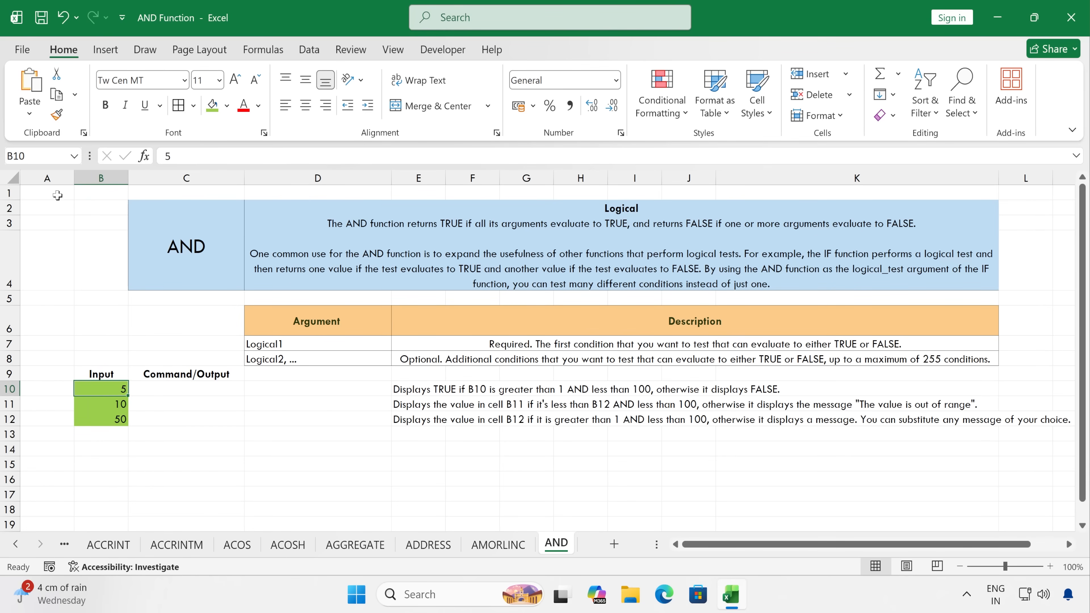
click(17, 155)
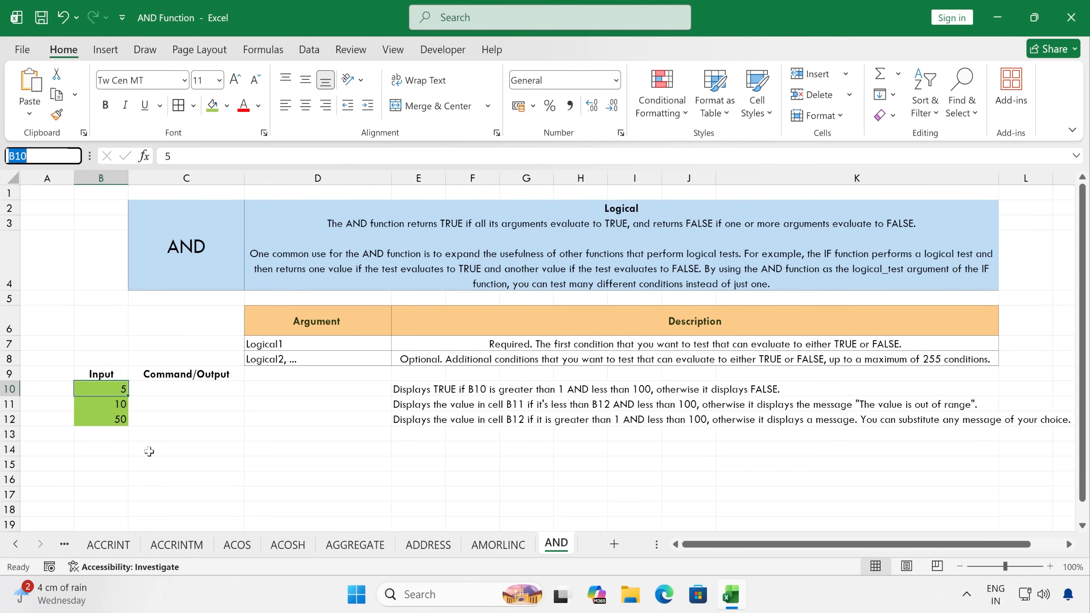
click(114, 389)
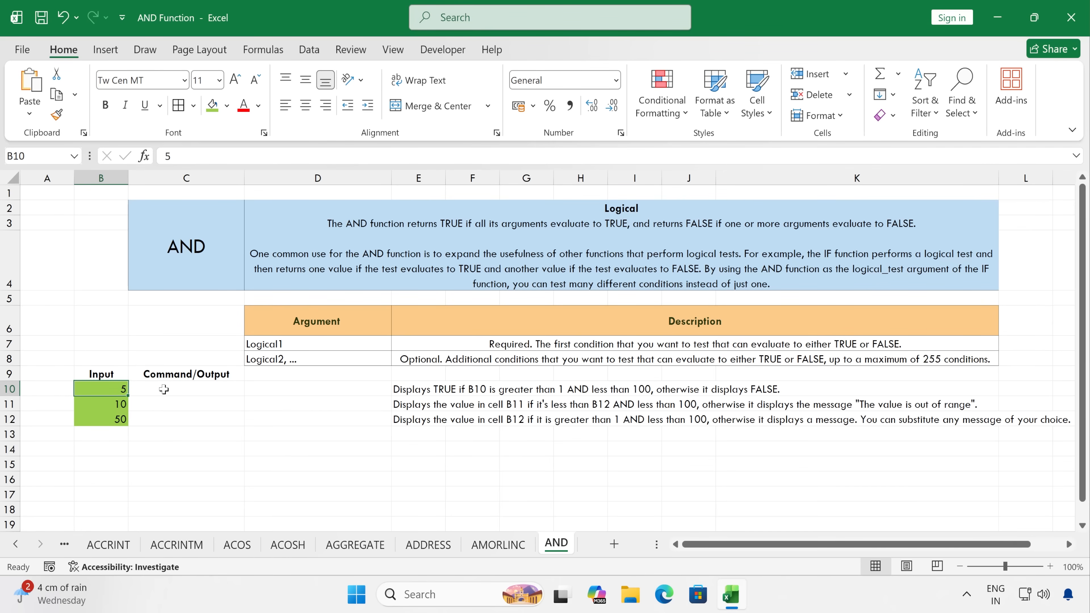
text(45)
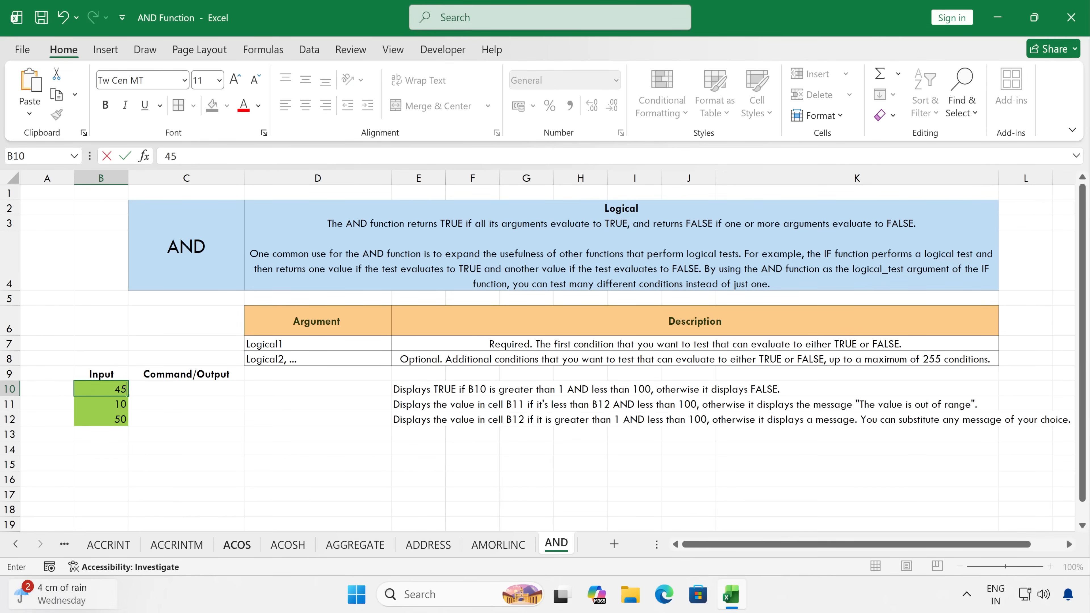
Enter the formula =AND(B10>1,B10<100) in cell C10 to test whether B10 lies between 1 and 100
click(166, 395)
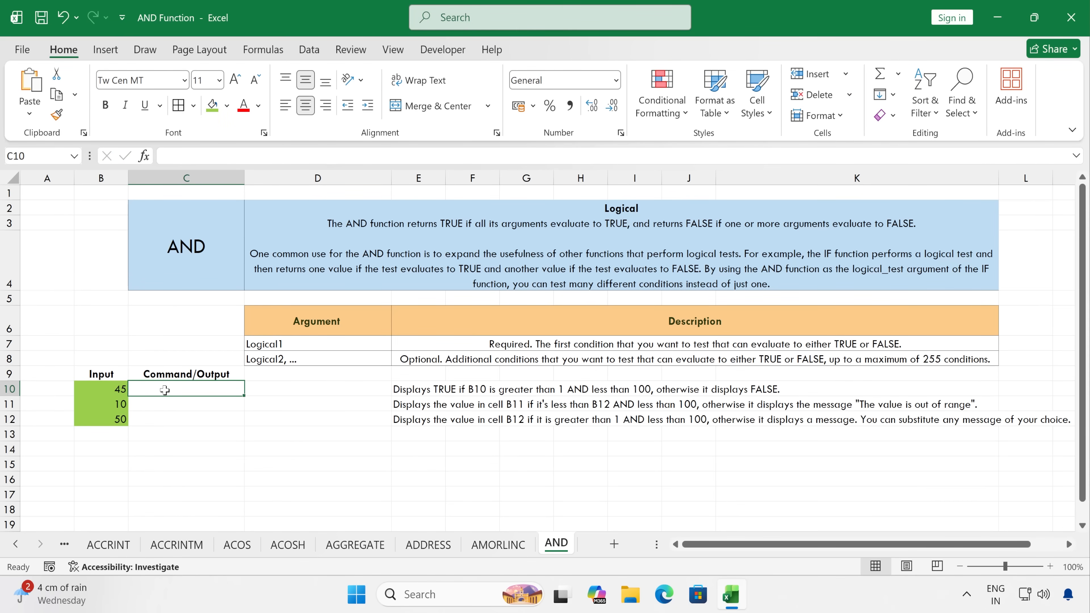
text(=)
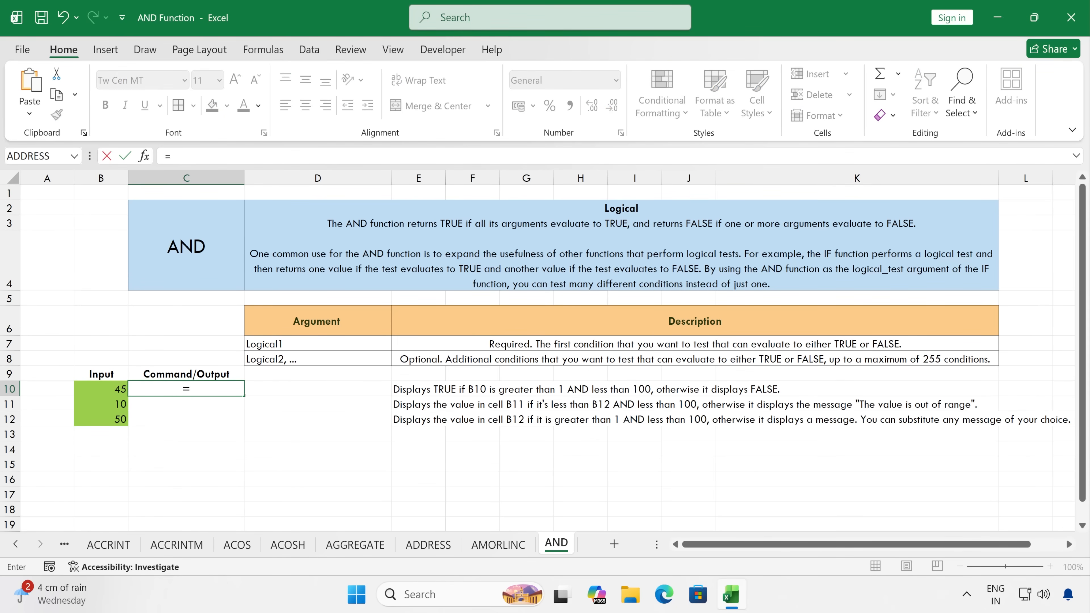
text(AND)
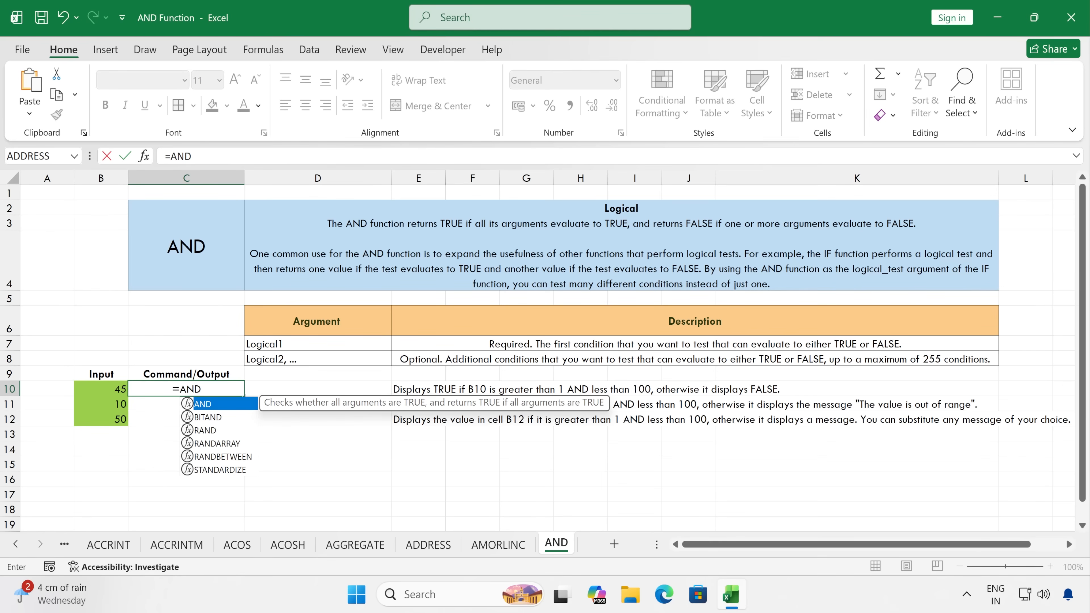
double_click(223, 403)
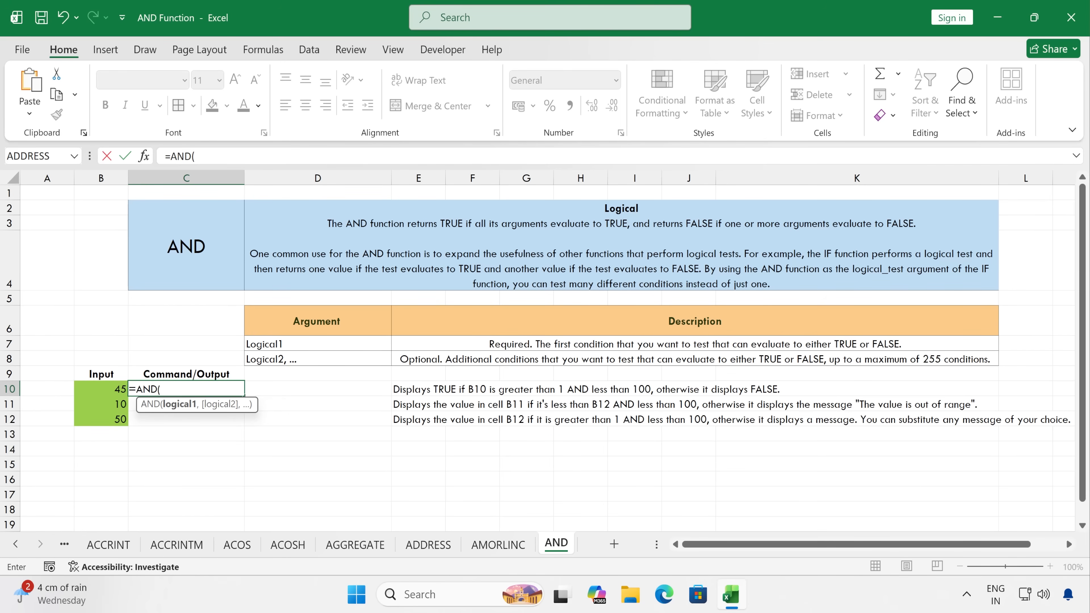
click(105, 391)
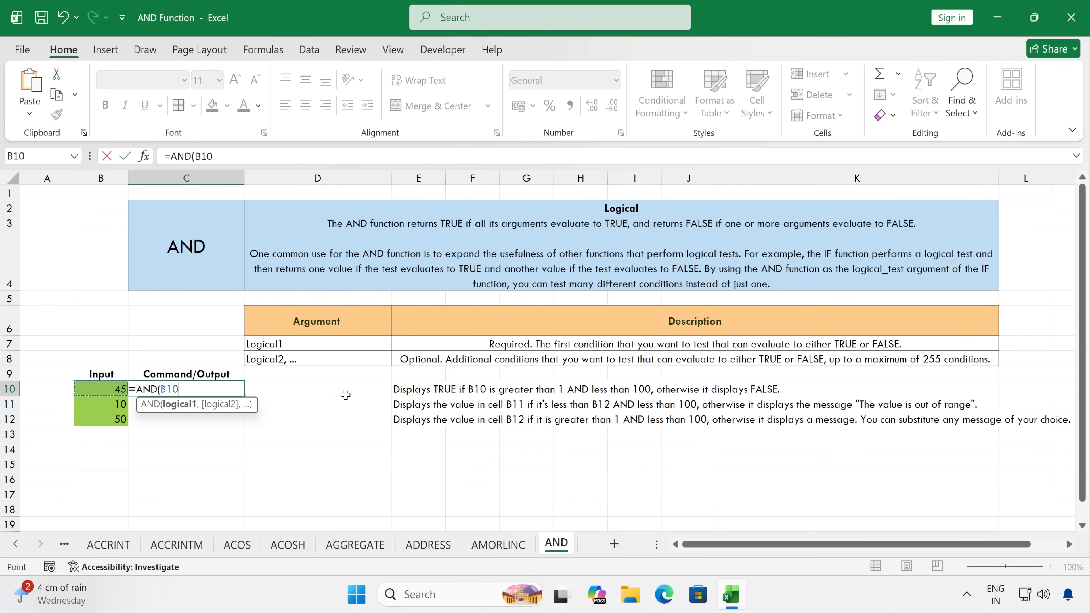
text(>1,)
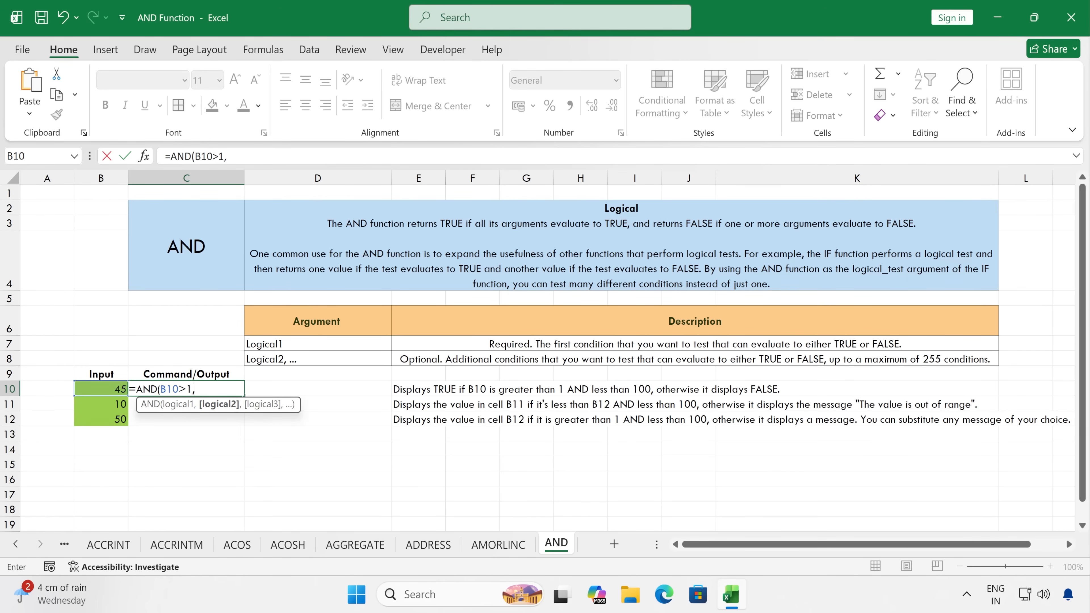
text(B)
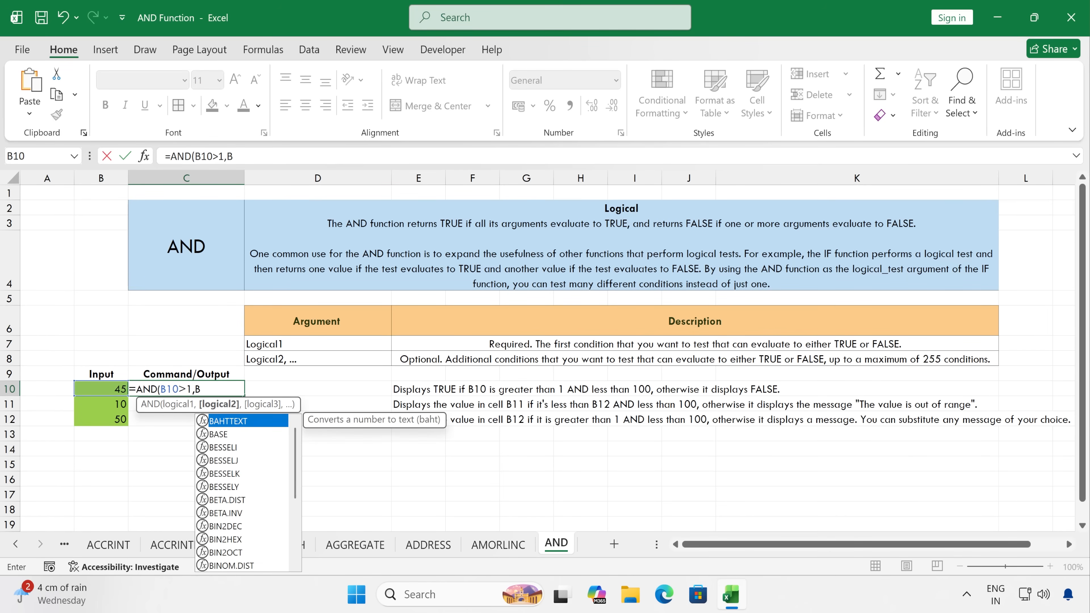
text(10)
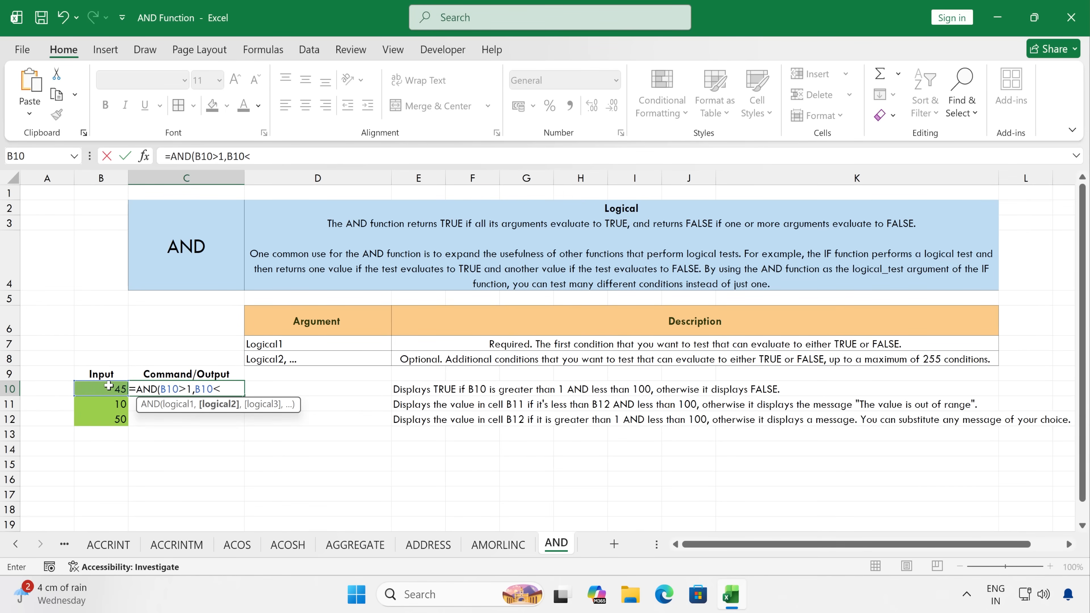
text(<100))
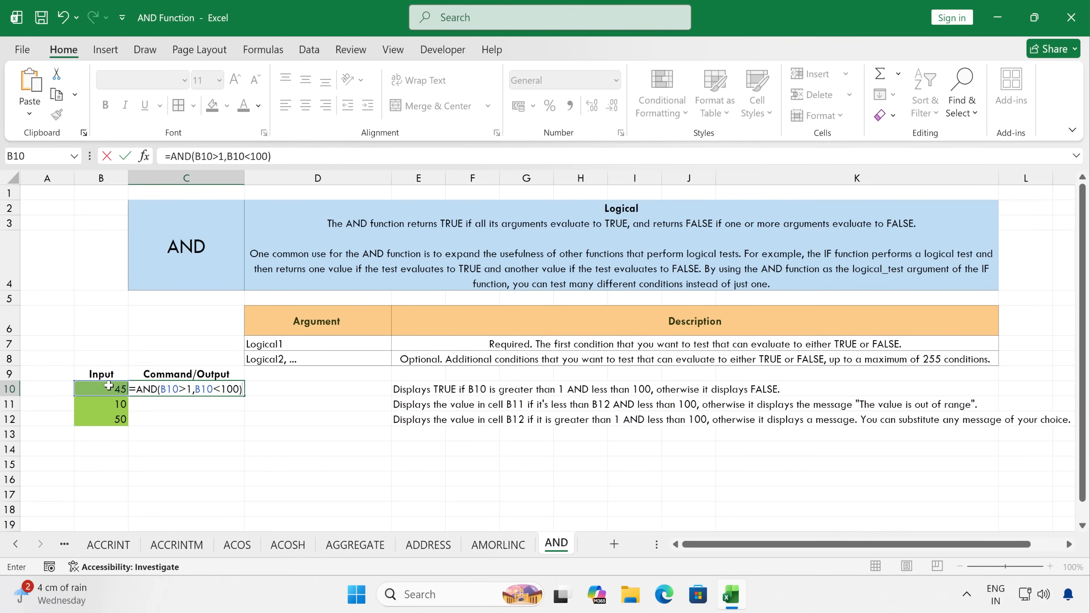
key(Return)
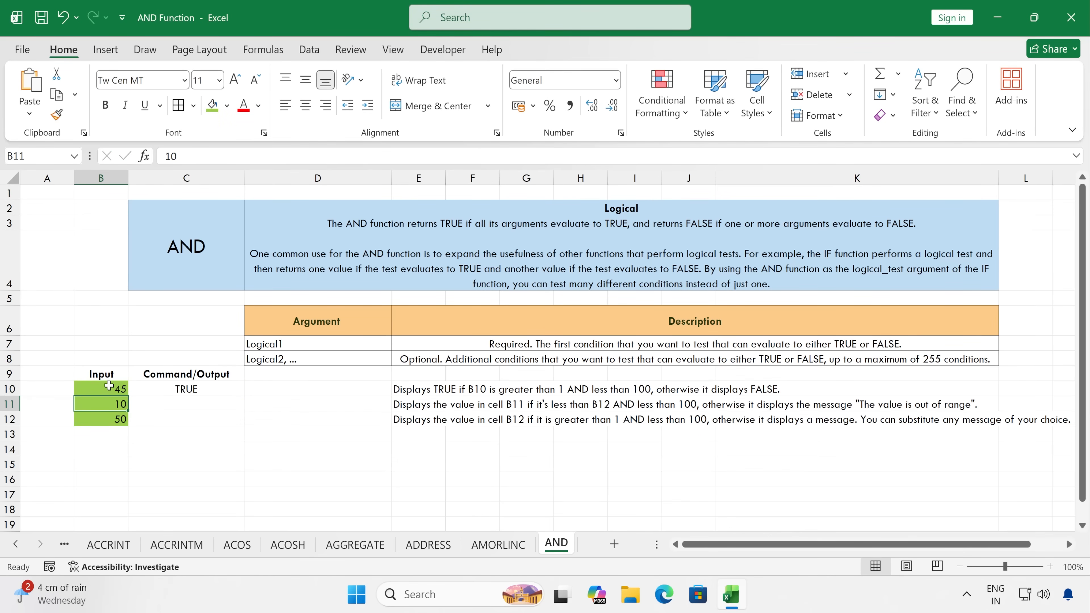
Test the AND formula in C10 with out-of-range inputs by setting B10 to 0 and to 111
click(175, 388)
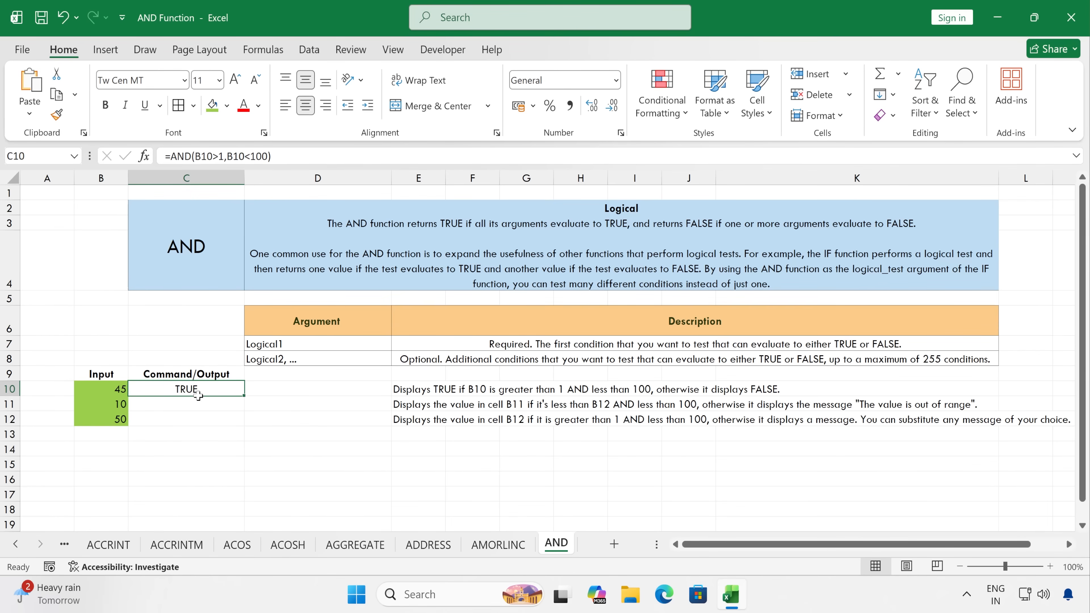
click(116, 391)
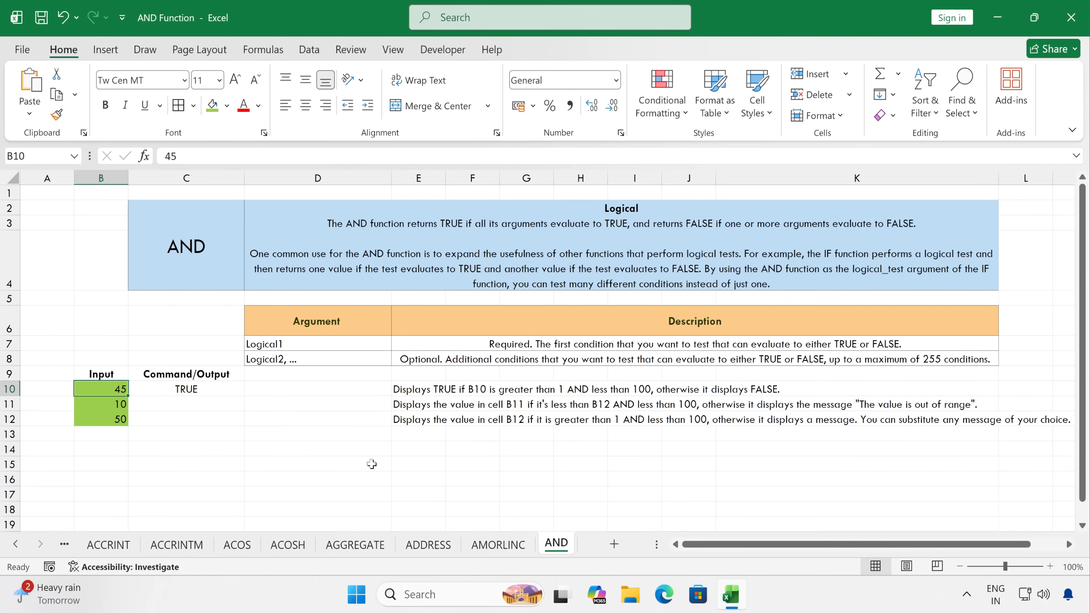
text(0)
key(Return)
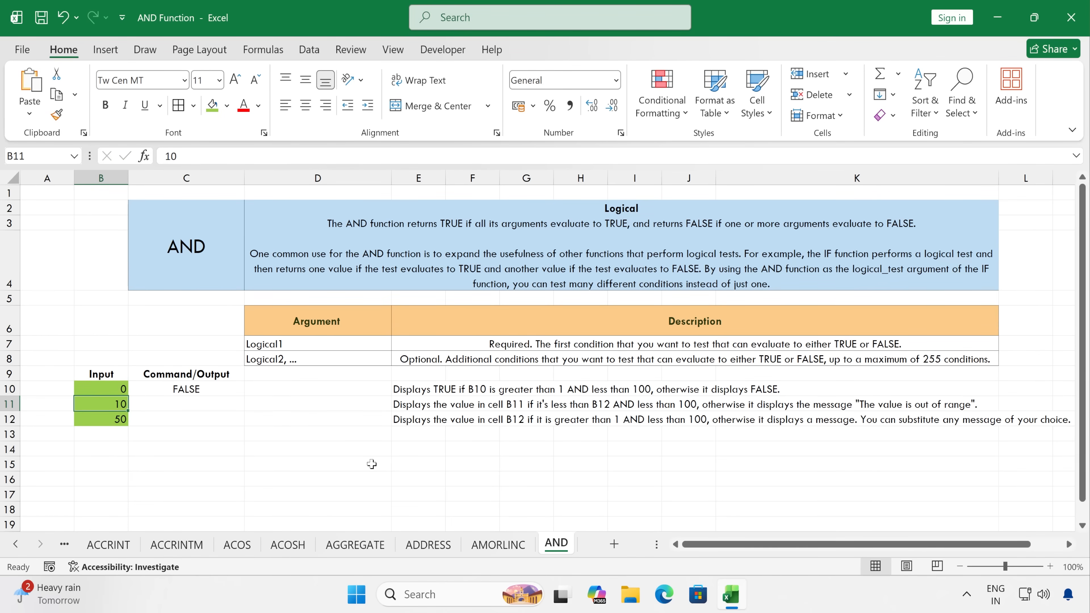
key(Up)
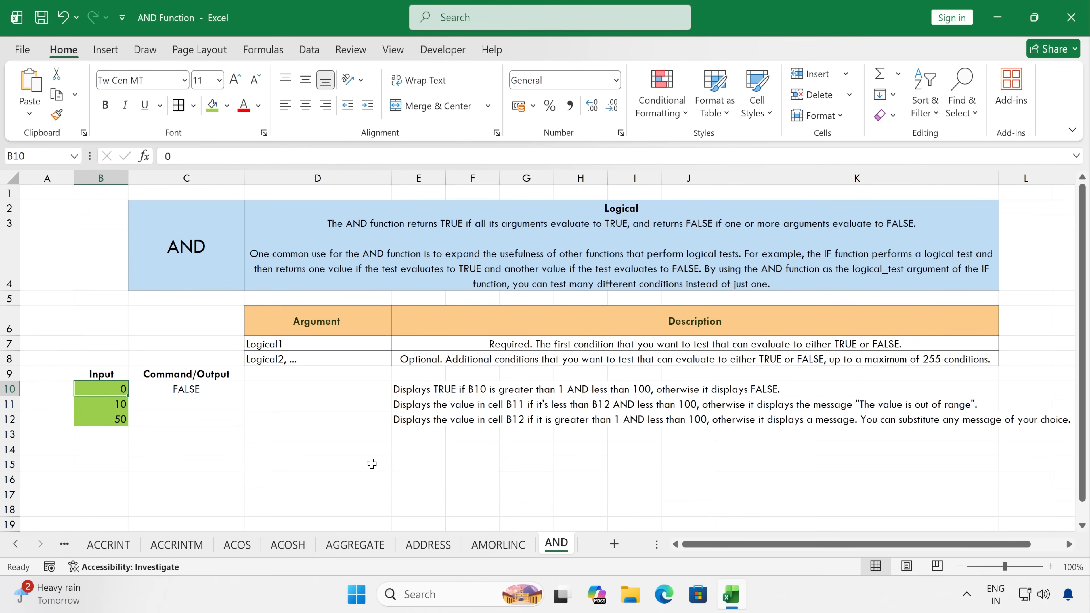
text(111)
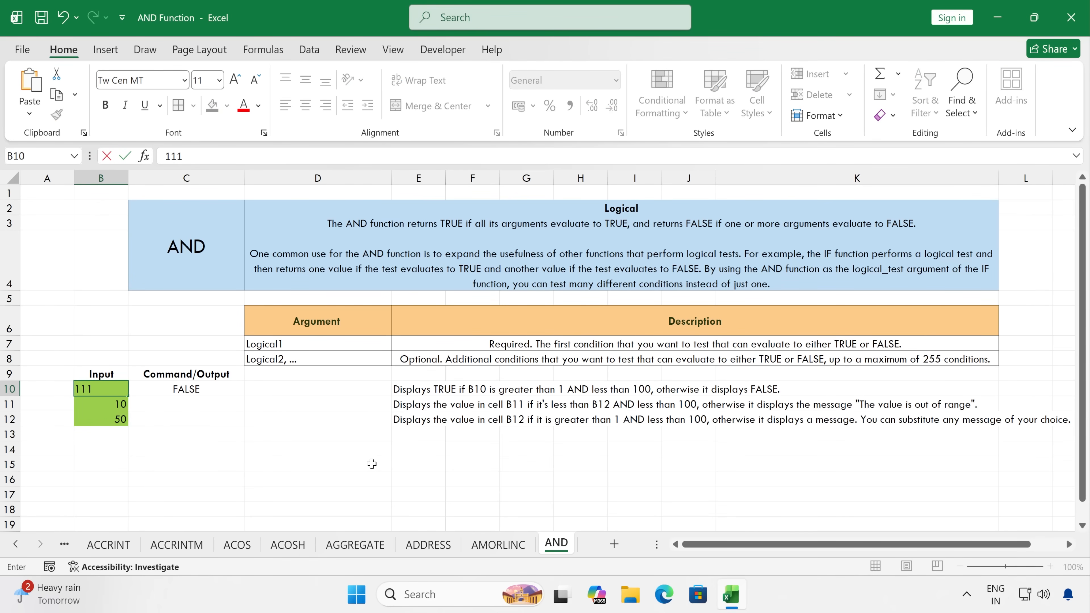
key(Return)
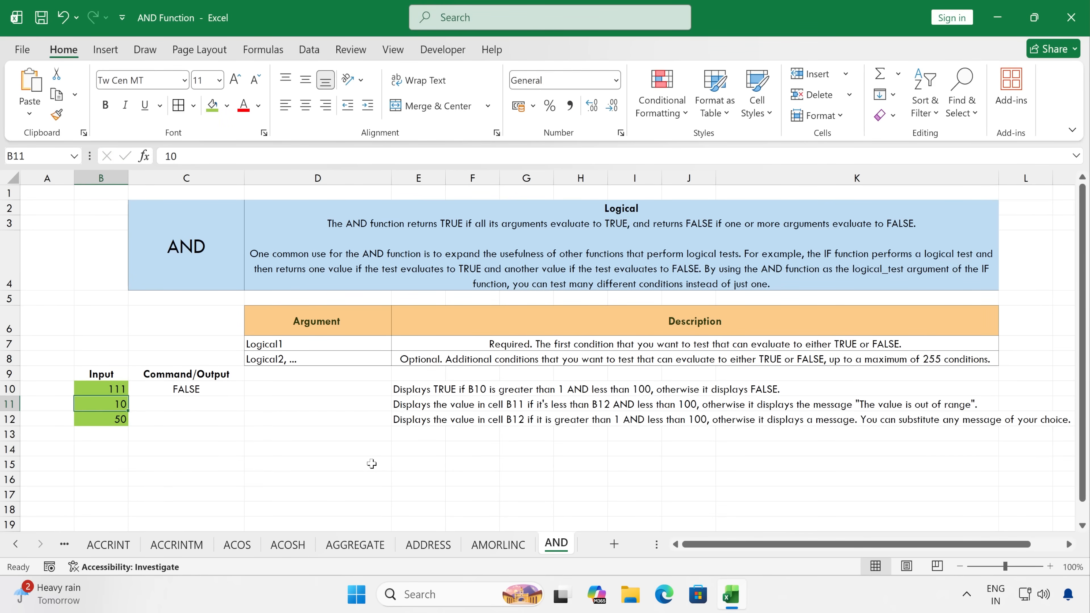
Set B10 to the in-range value 80 and check the AND formula's result in C10
click(218, 393)
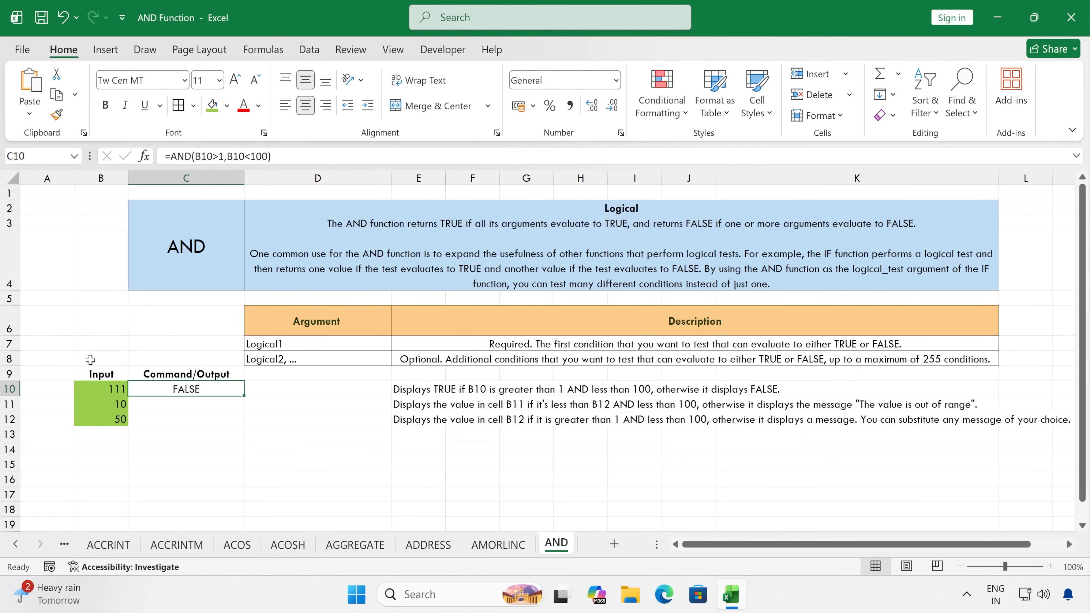
click(110, 394)
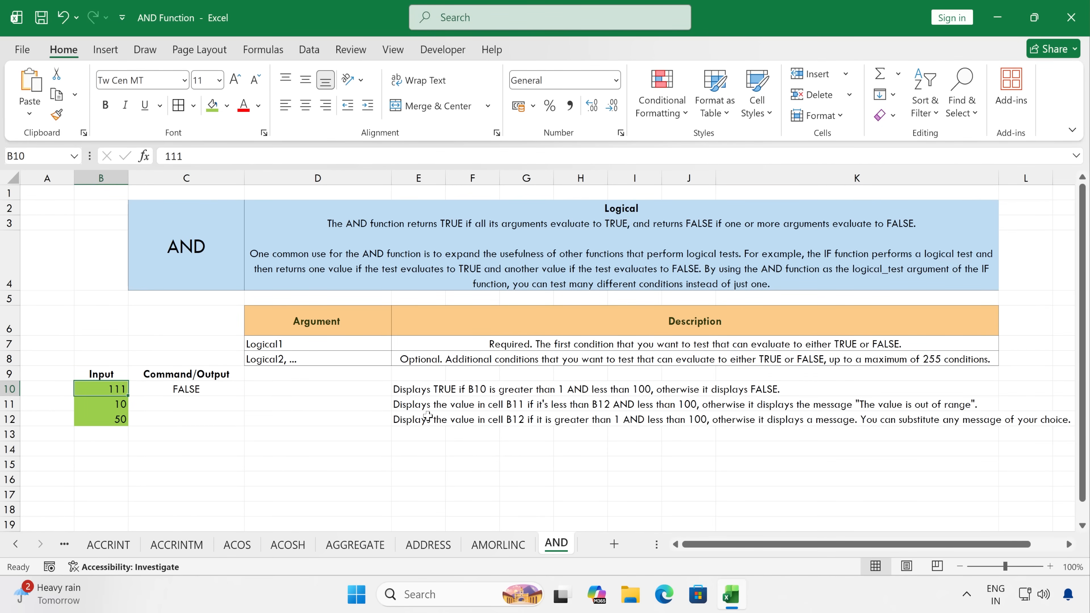
text(80)
key(Return)
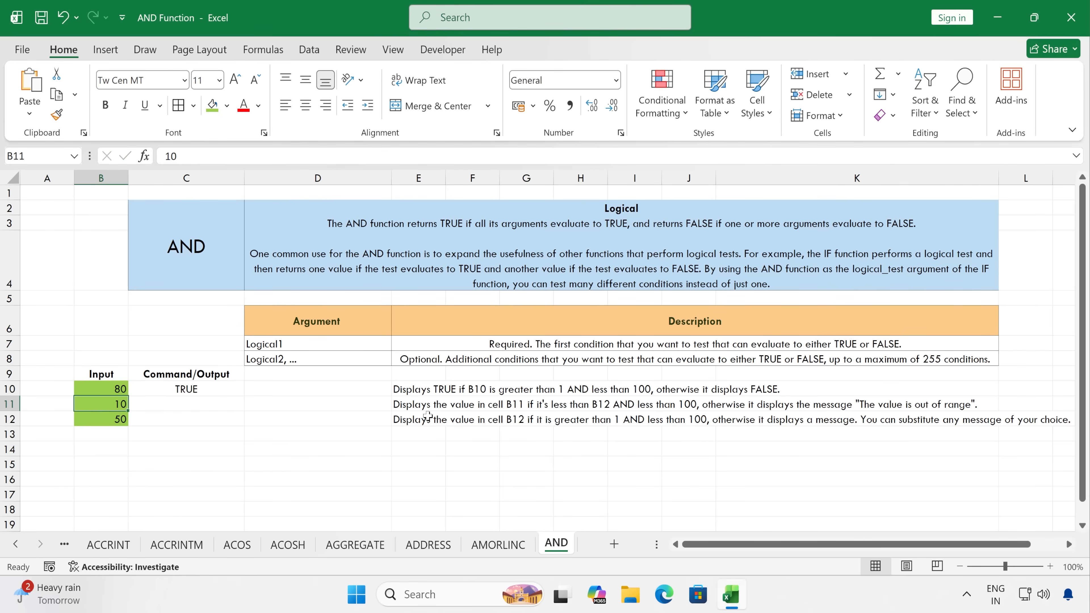
click(191, 389)
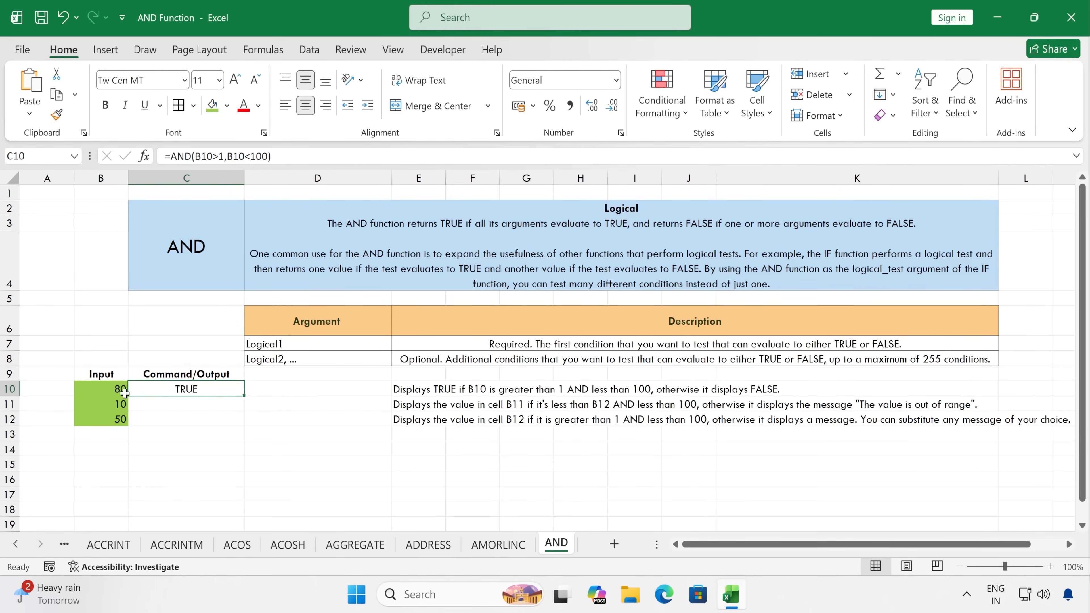
Start an IF formula in cell C11 with AND(B11<B12,B11<100) as its logical test
click(183, 404)
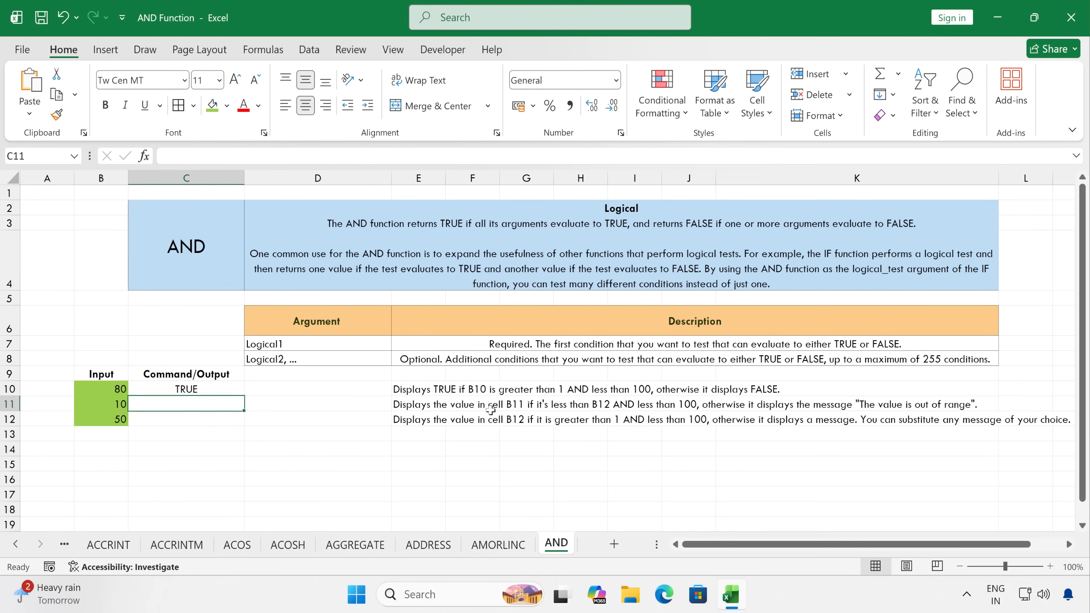
click(114, 404)
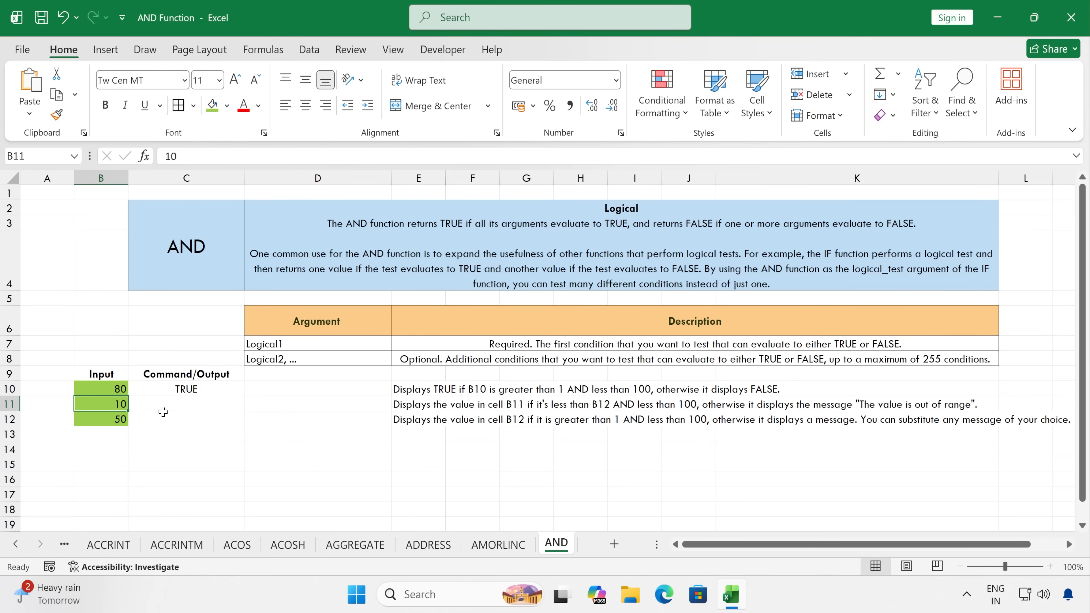
click(156, 404)
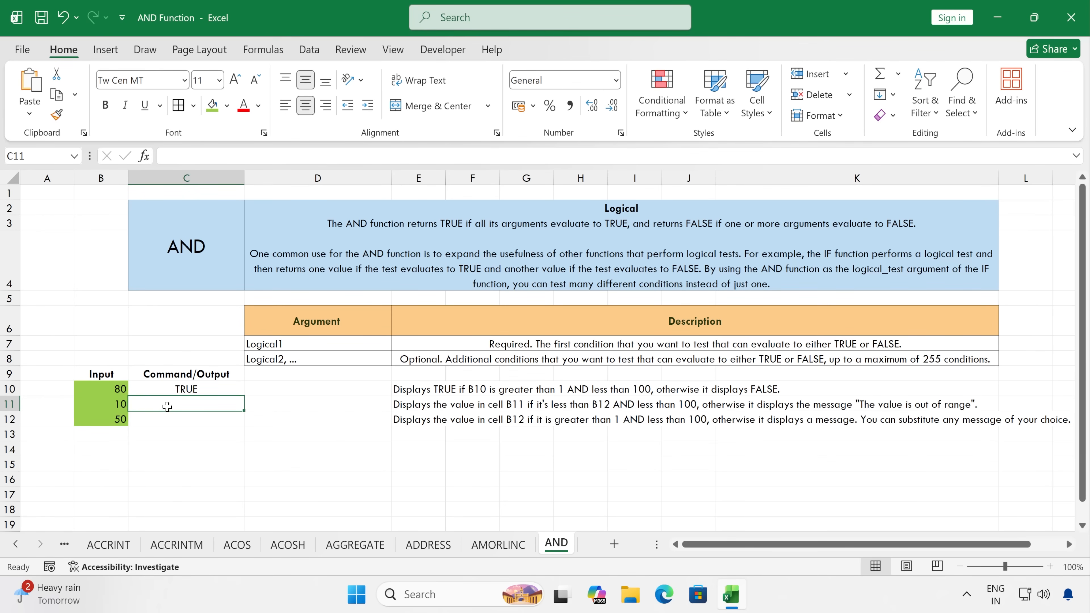
double_click(199, 404)
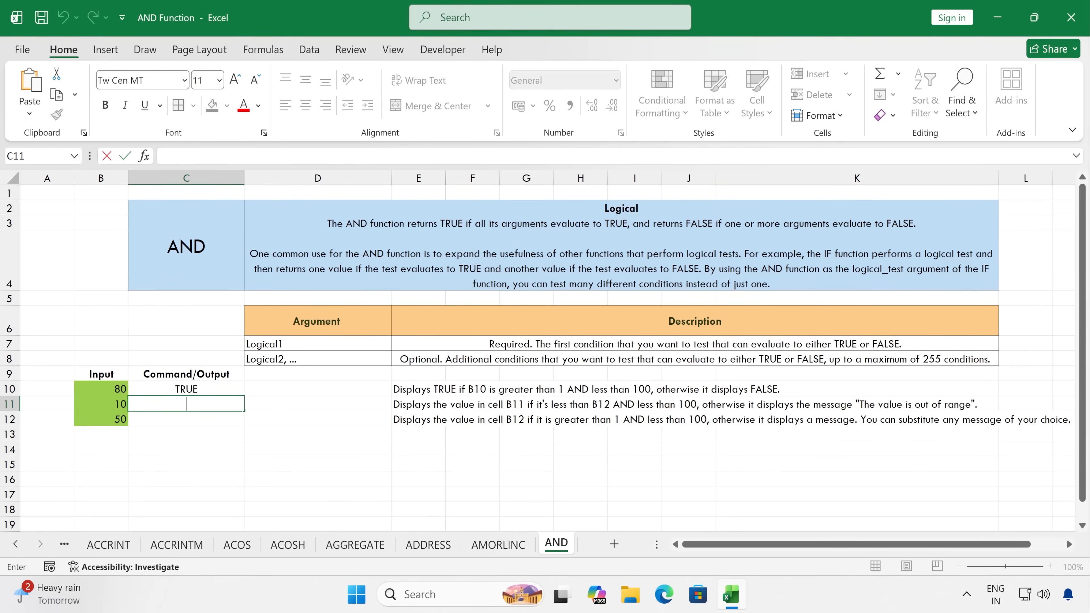
text(=)
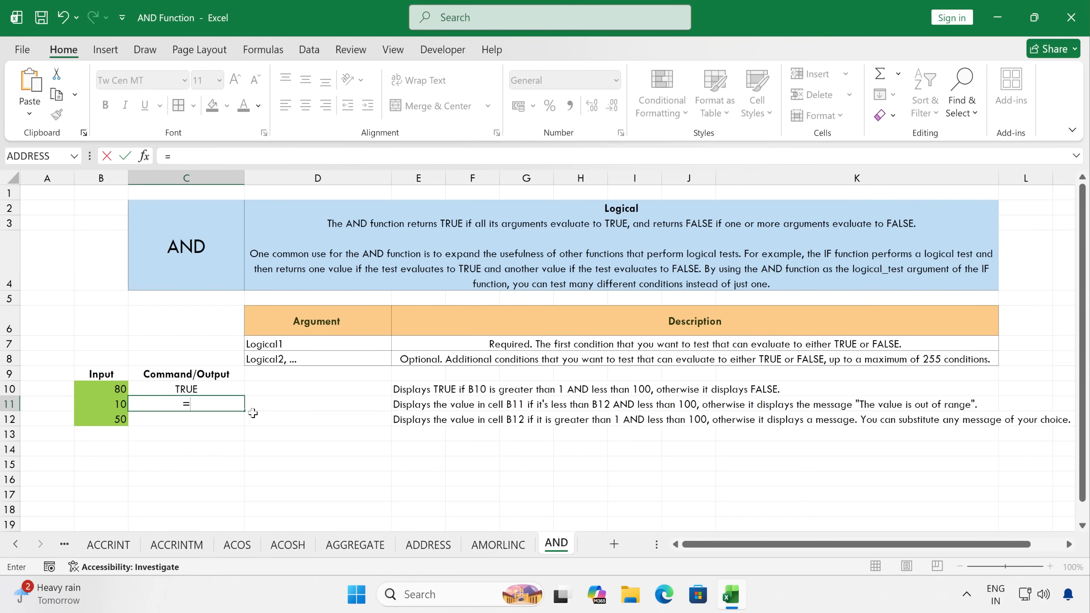
text(if)
key(Tab)
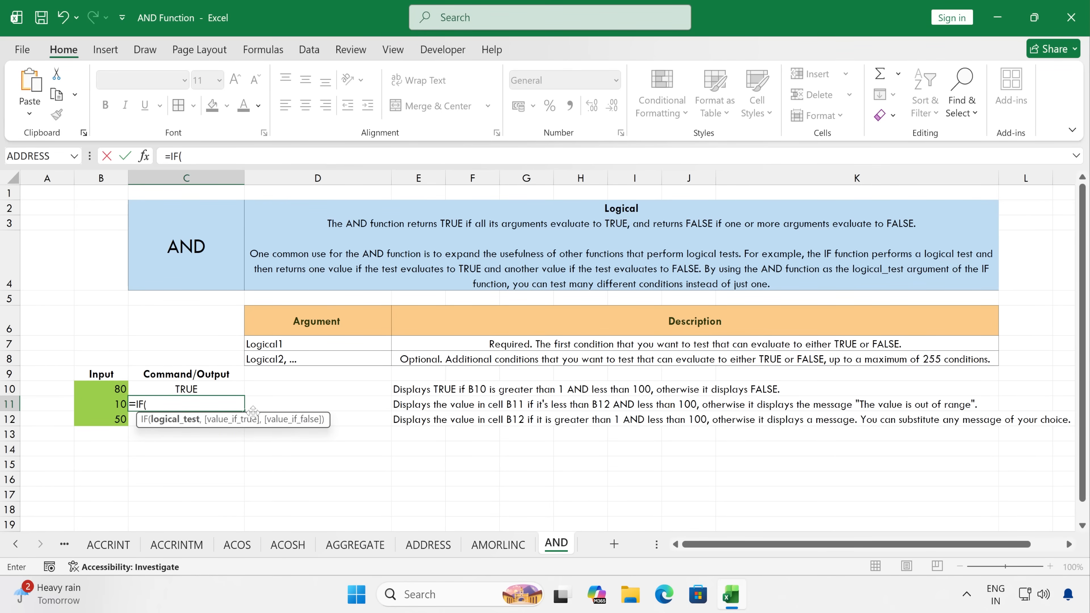
text(AND)
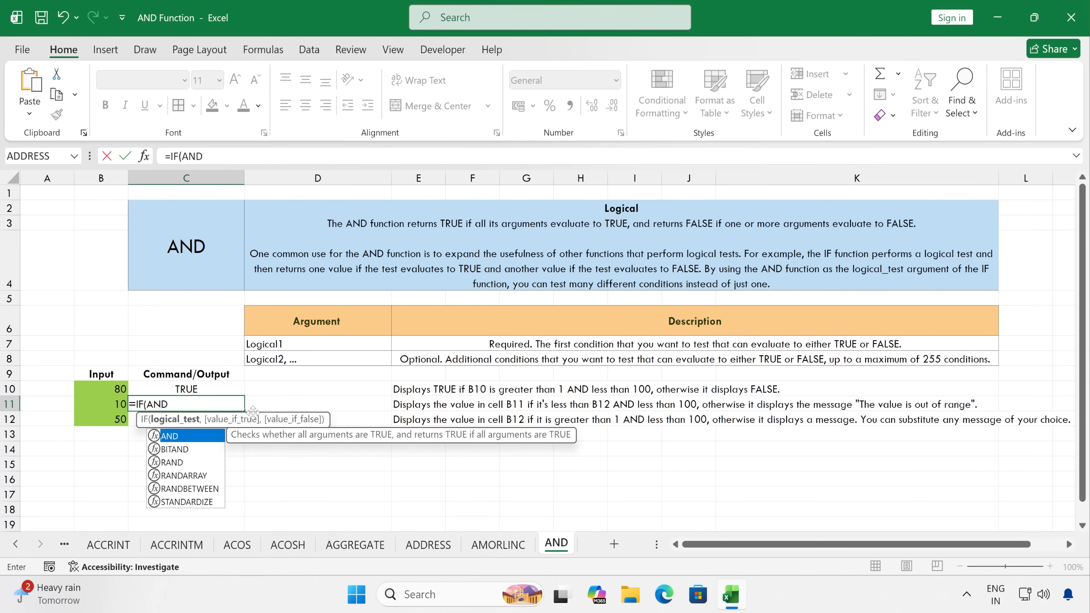
text(()
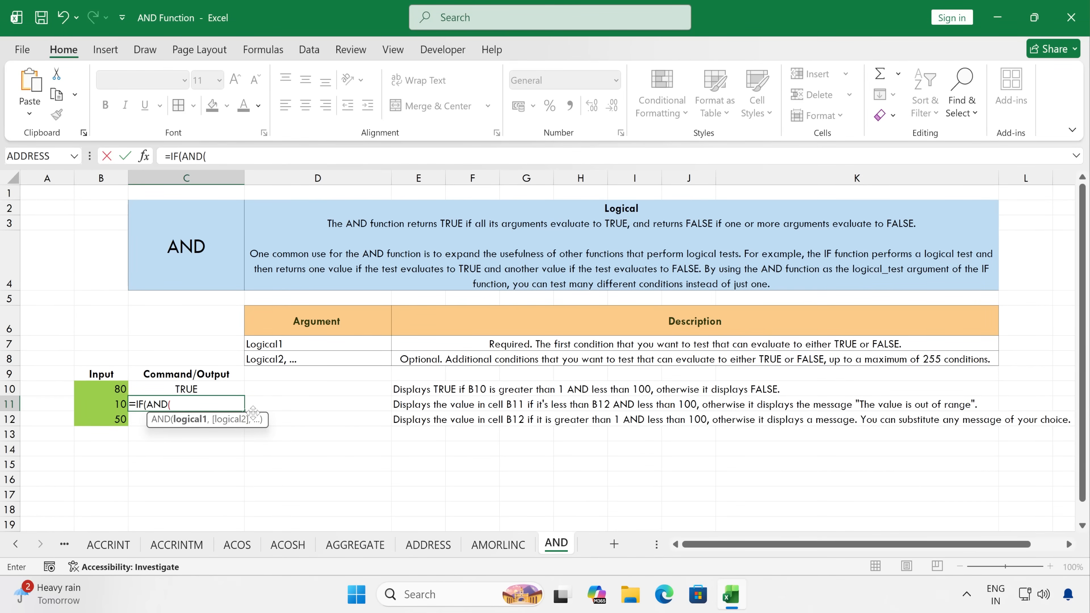
text(B11)
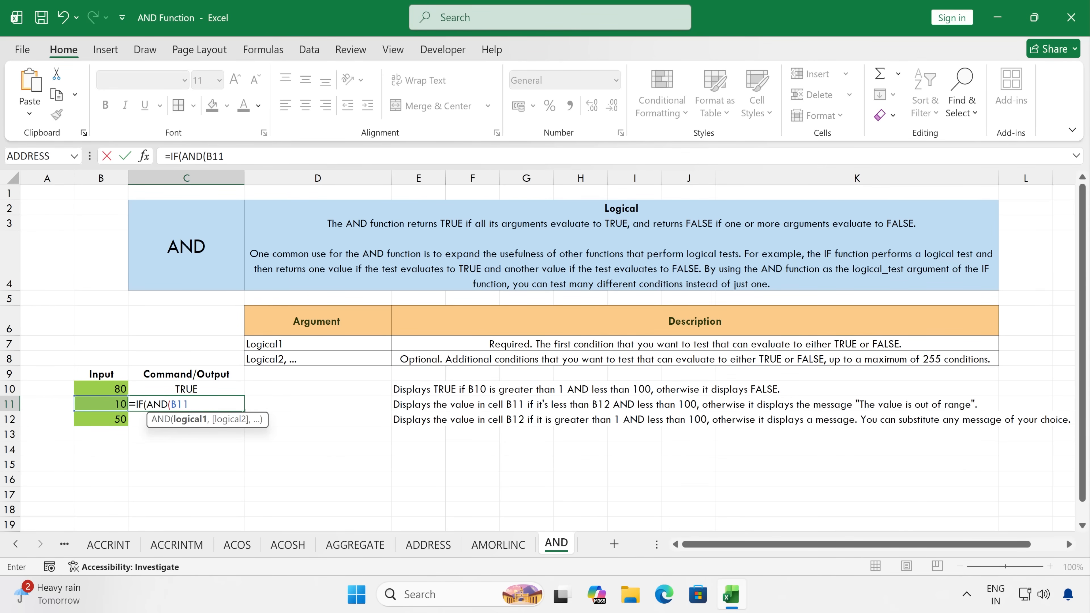
text(<B)
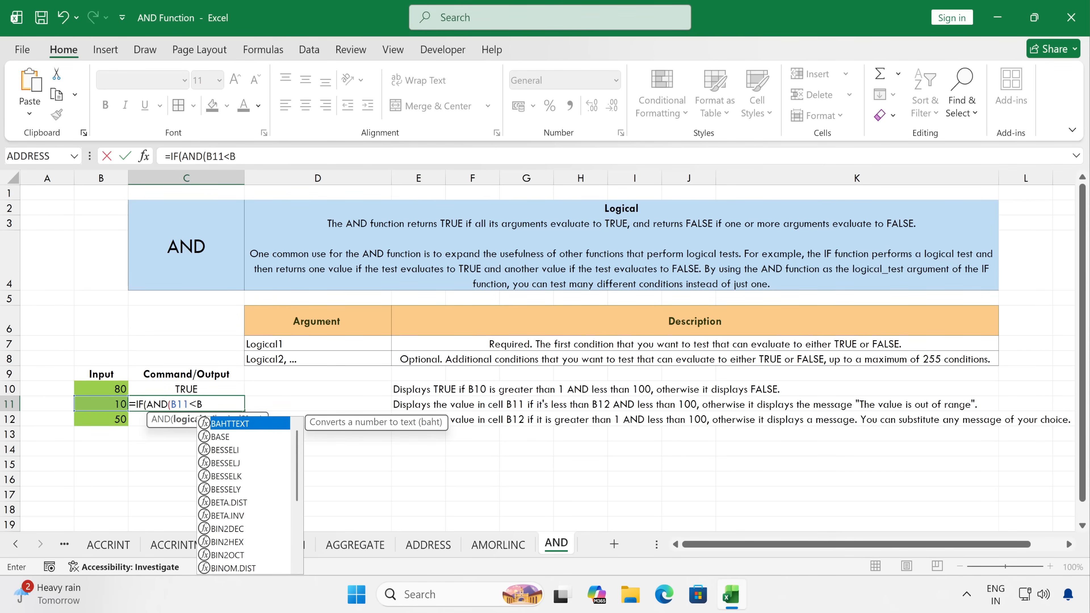
text(12,)
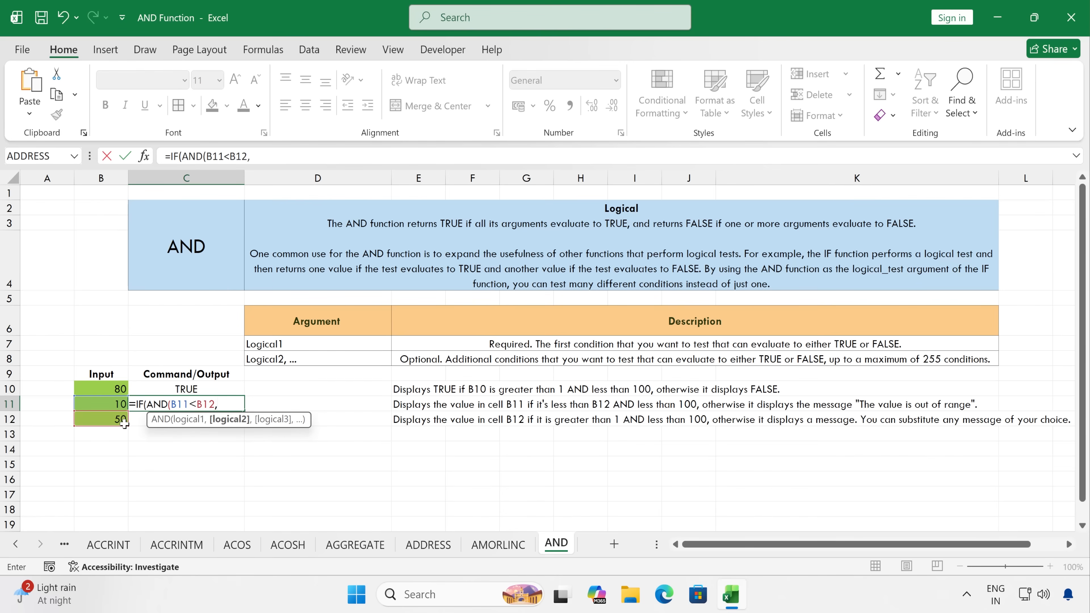
text(B11<100)
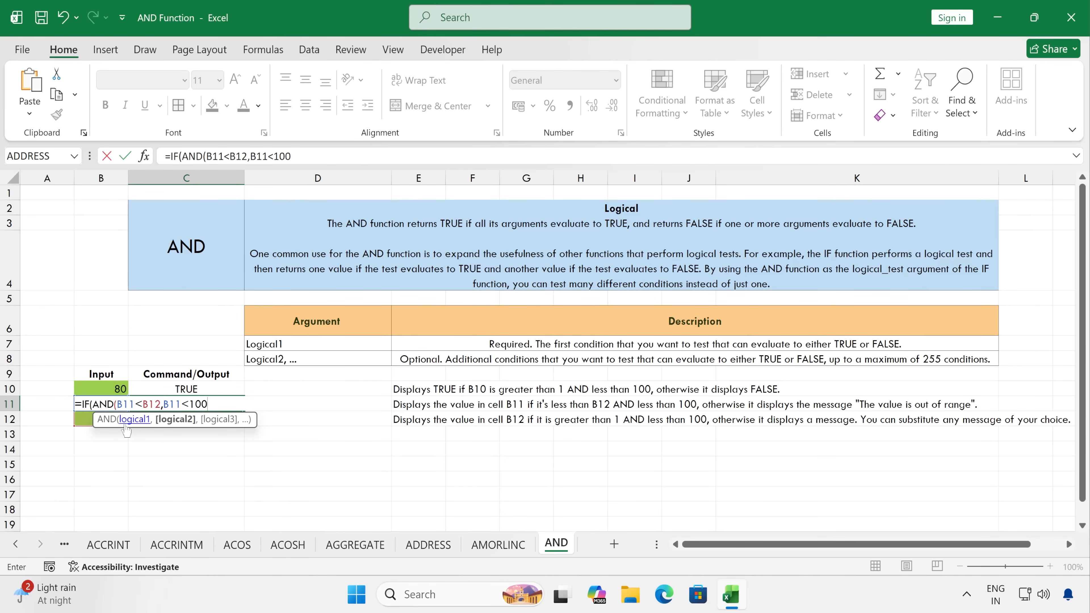
text())
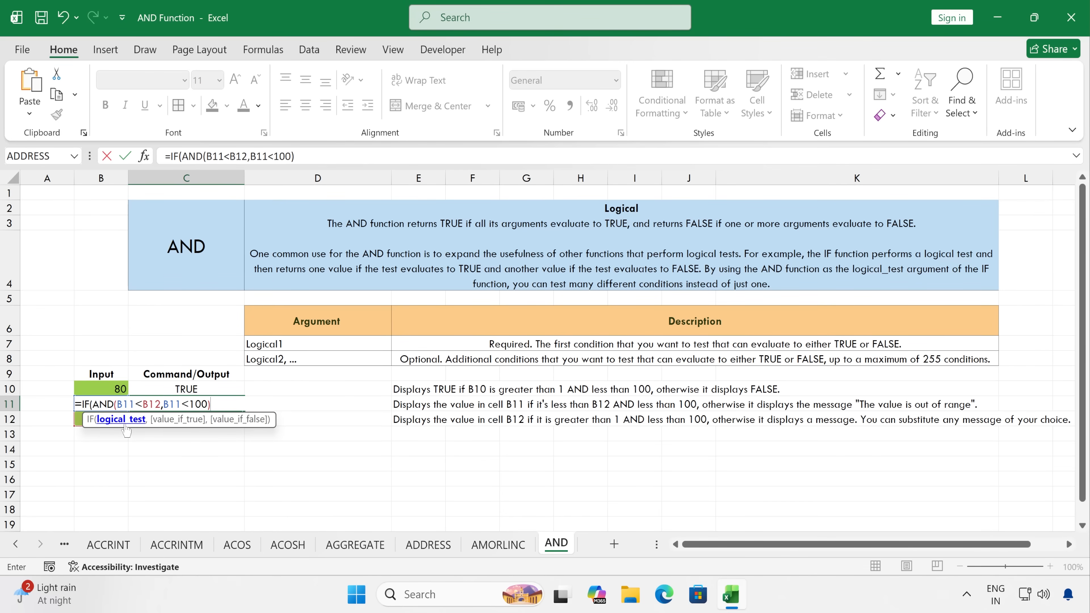
Complete the IF formula in C11 with B11 as the true value and "The value is out of range" as the false value
text(,B11)
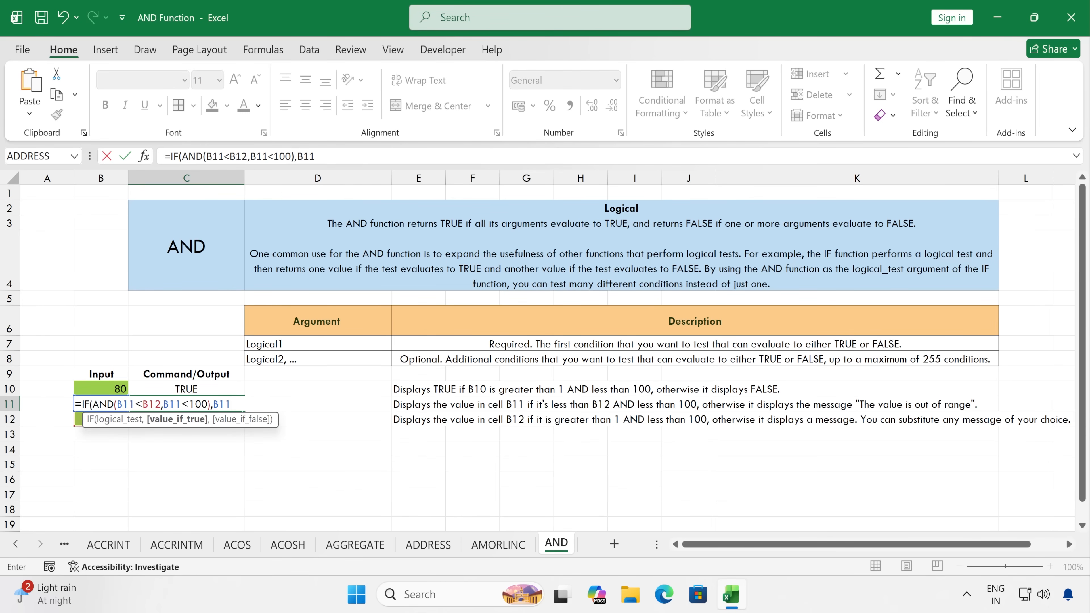
text(,)
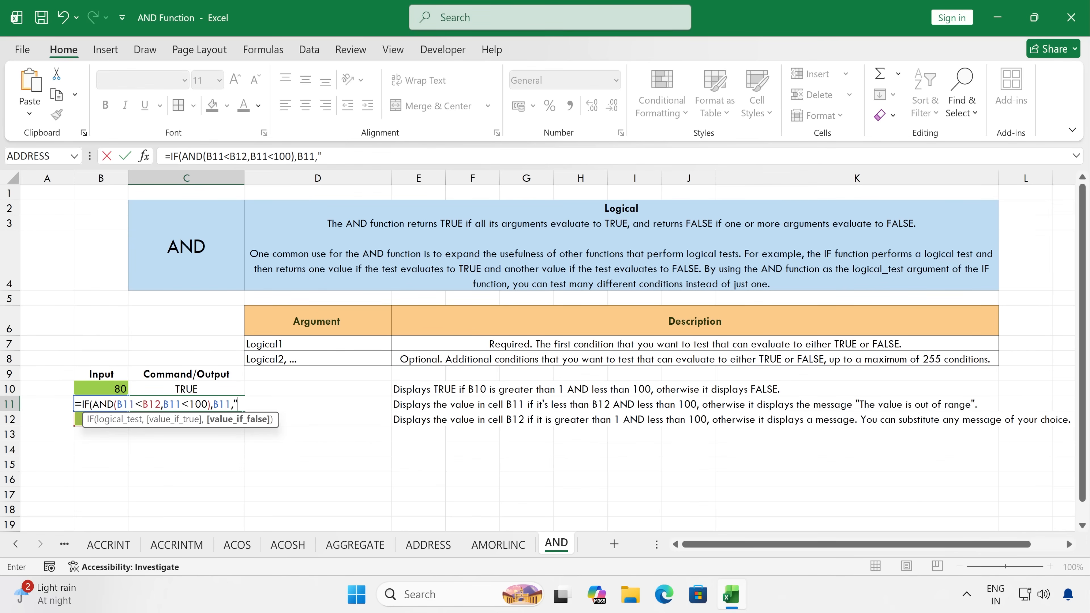
text("The Value is out of range"))
key(Return)
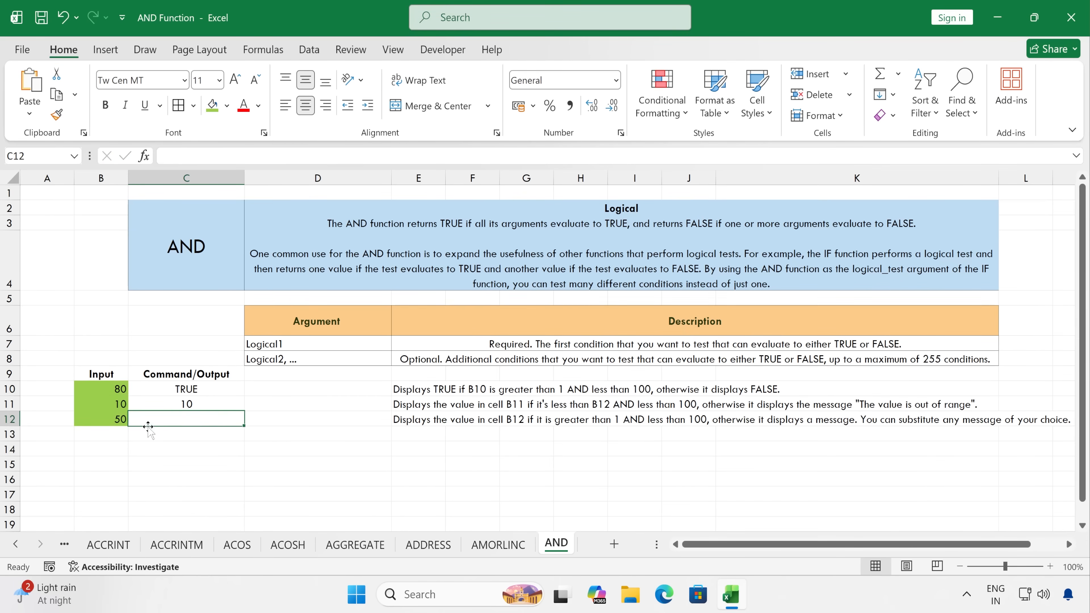
Test the IF formula in C11 with an out-of-range input by setting B11 to 150
click(179, 403)
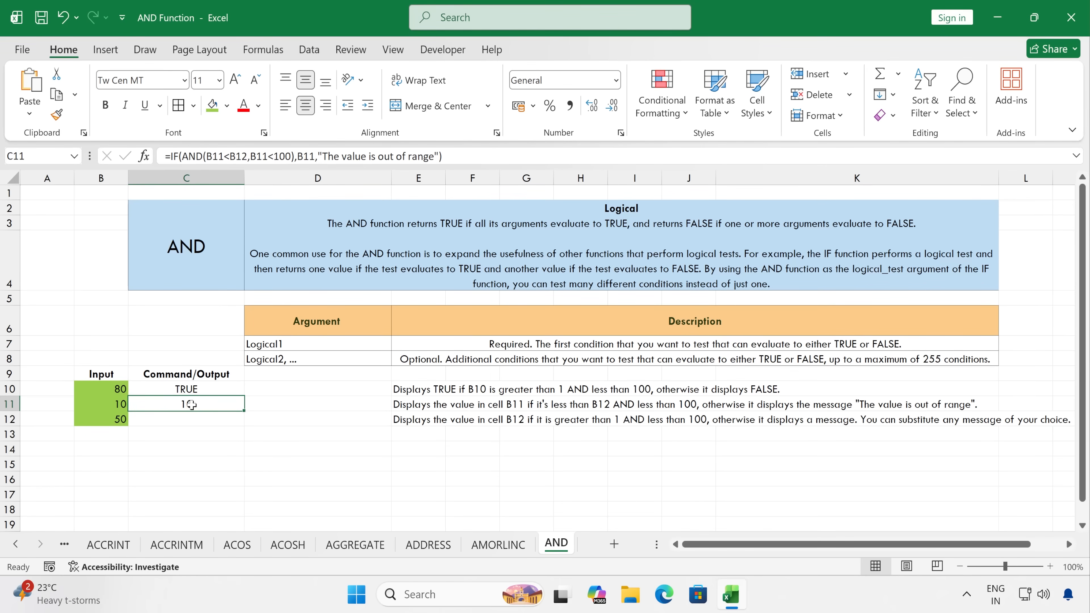
click(113, 410)
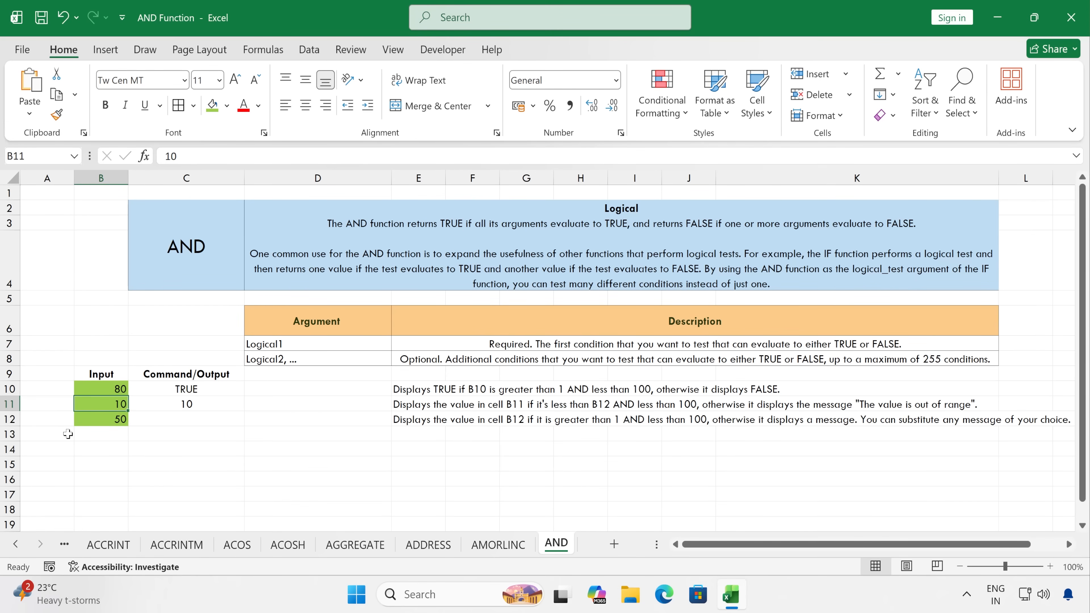
text(150)
key(Return)
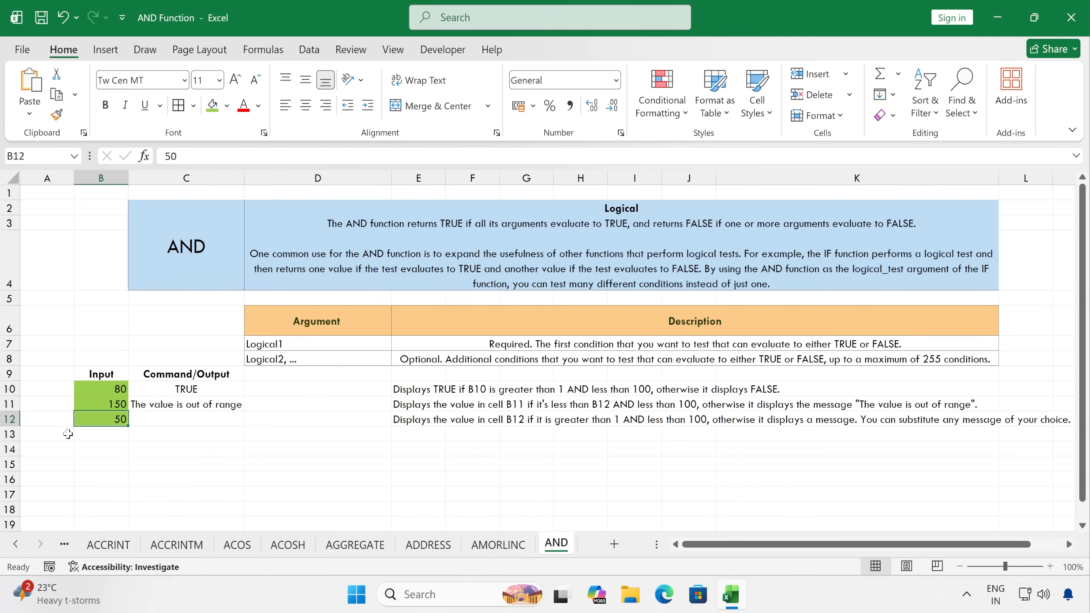
Set B11 to 55, above the value in B12, and check the formula's result in C11
click(106, 407)
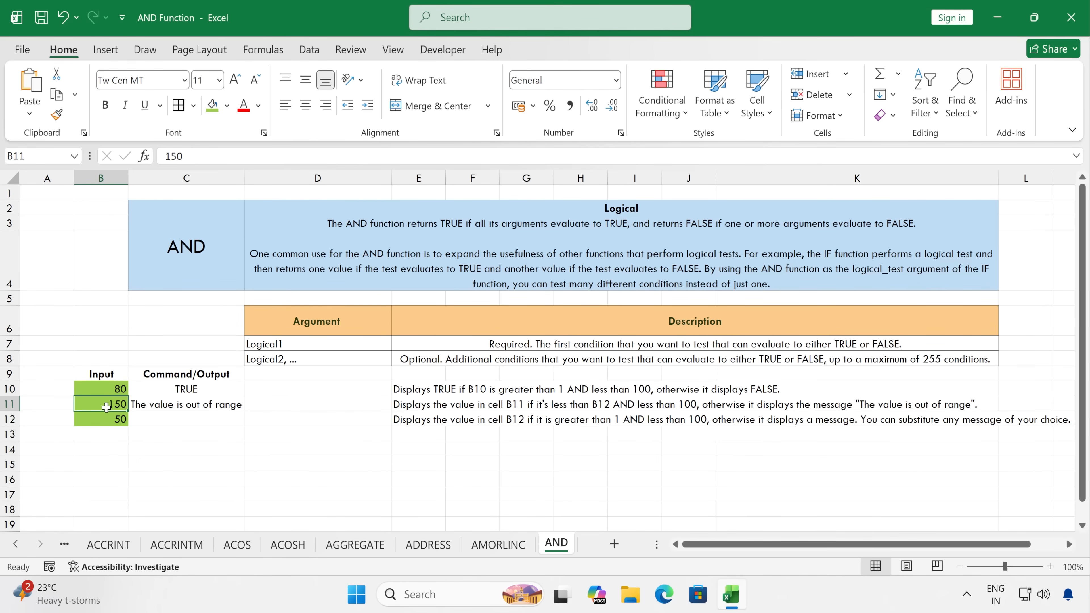
text(55)
key(Return)
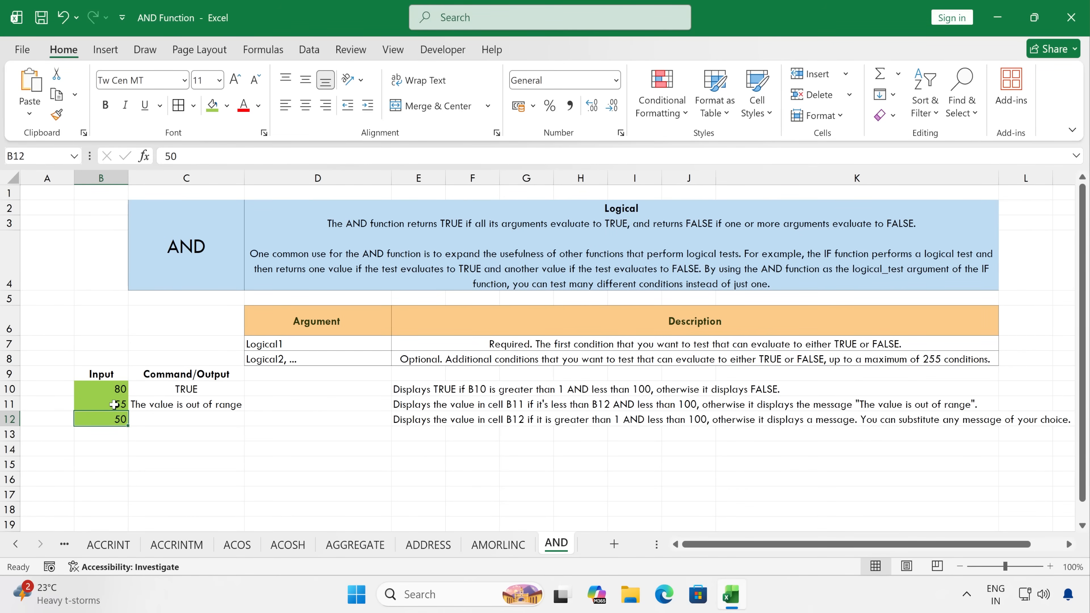
click(145, 408)
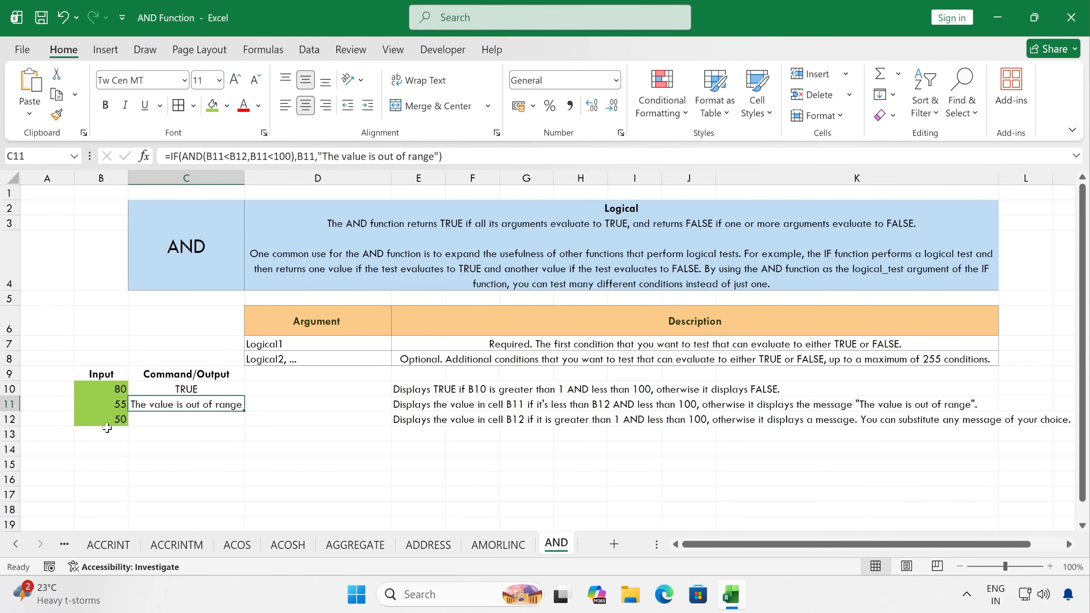
Set B12 to 56 so that it exceeds B11, and check the formula's result in C11
click(106, 417)
text(56)
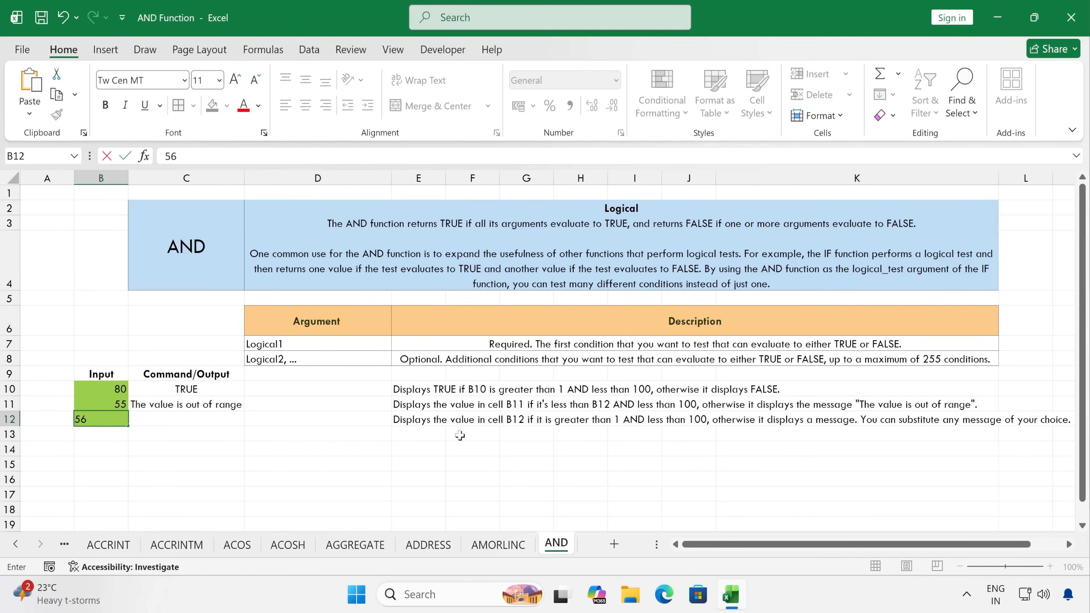
key(Return)
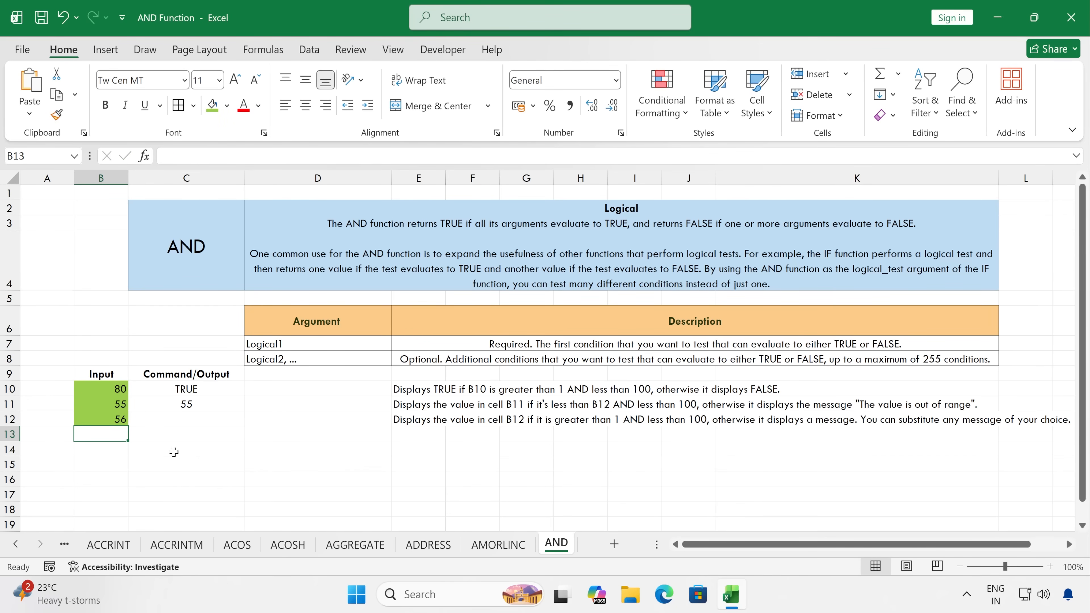
click(122, 406)
click(227, 405)
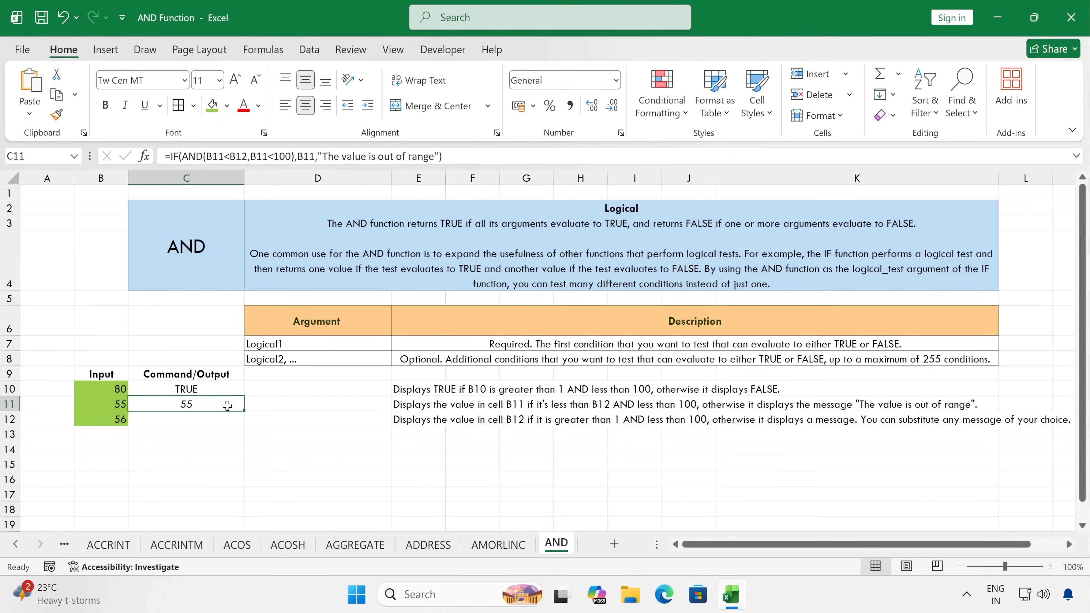
Enter the formula =IF(AND(B12>1,B12<100),B12,"The value is out of range") in cell C12
click(185, 420)
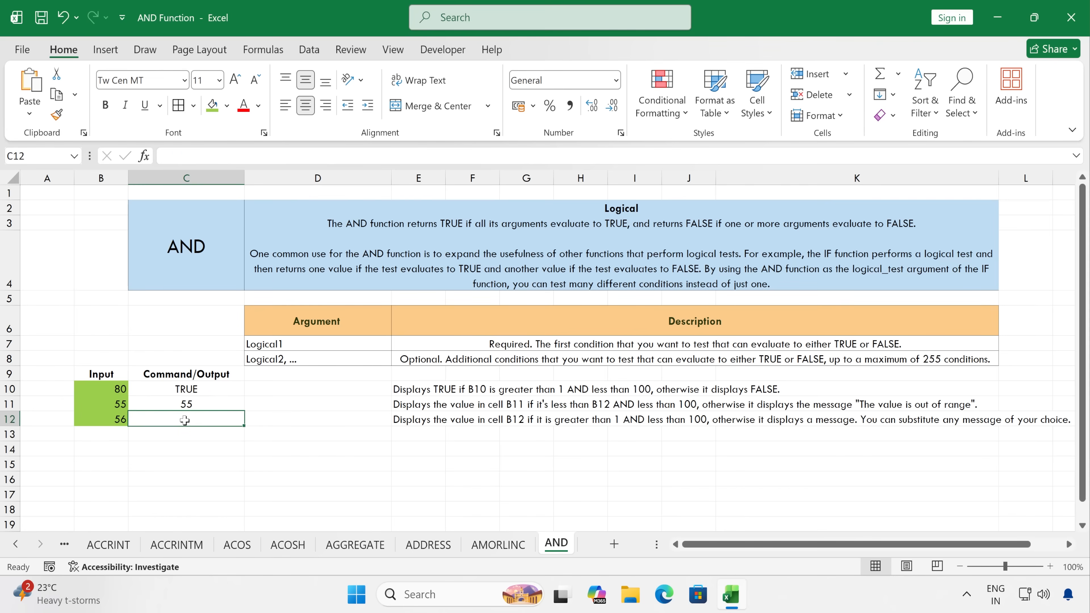
click(408, 423)
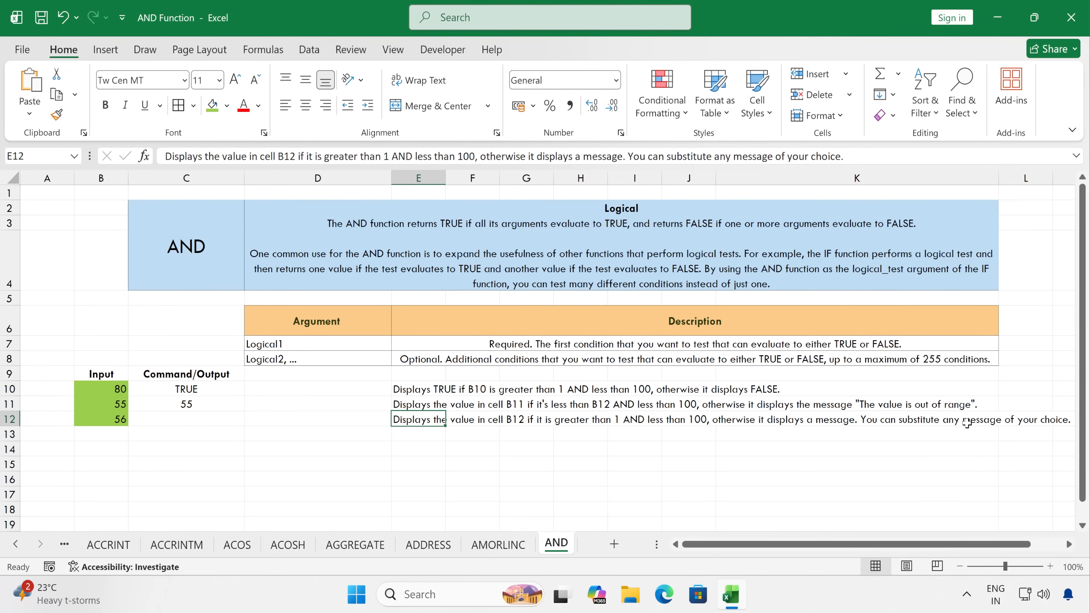
click(199, 420)
double_click(199, 420)
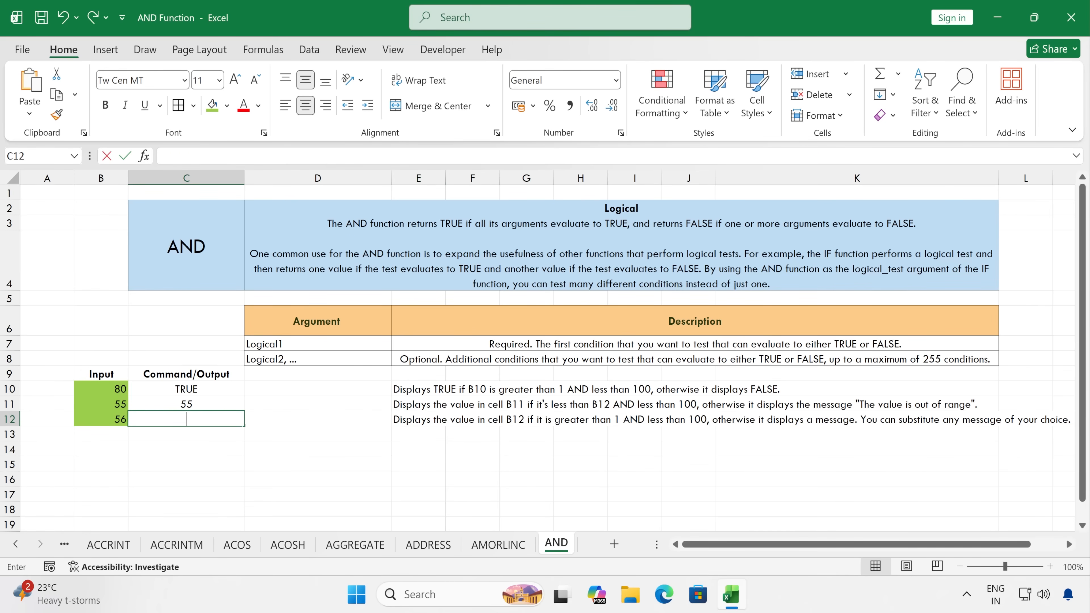
key(ctrl+v)
key(Return)
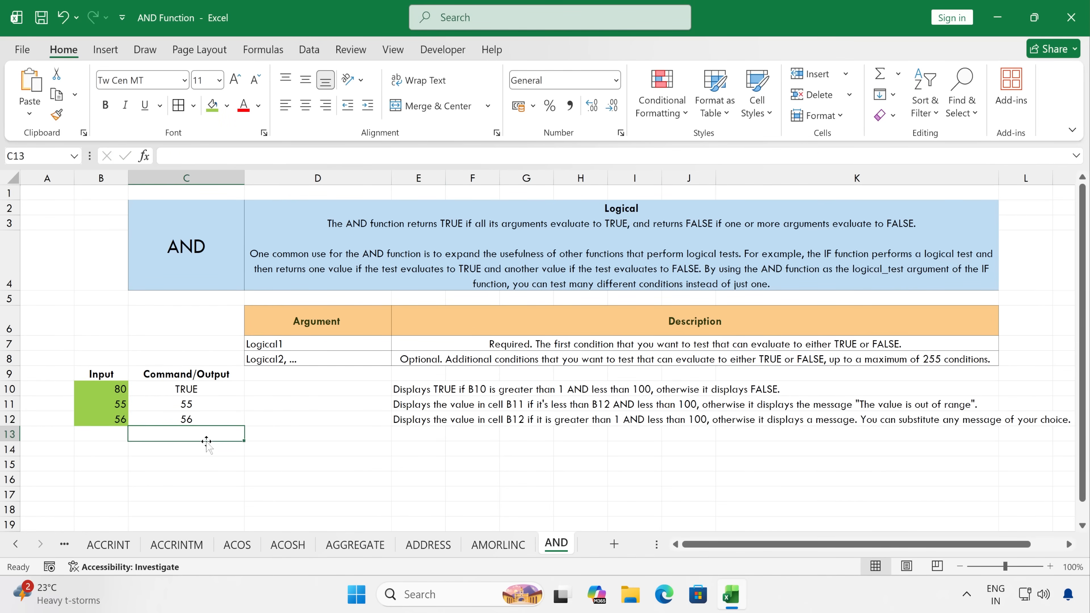
click(197, 420)
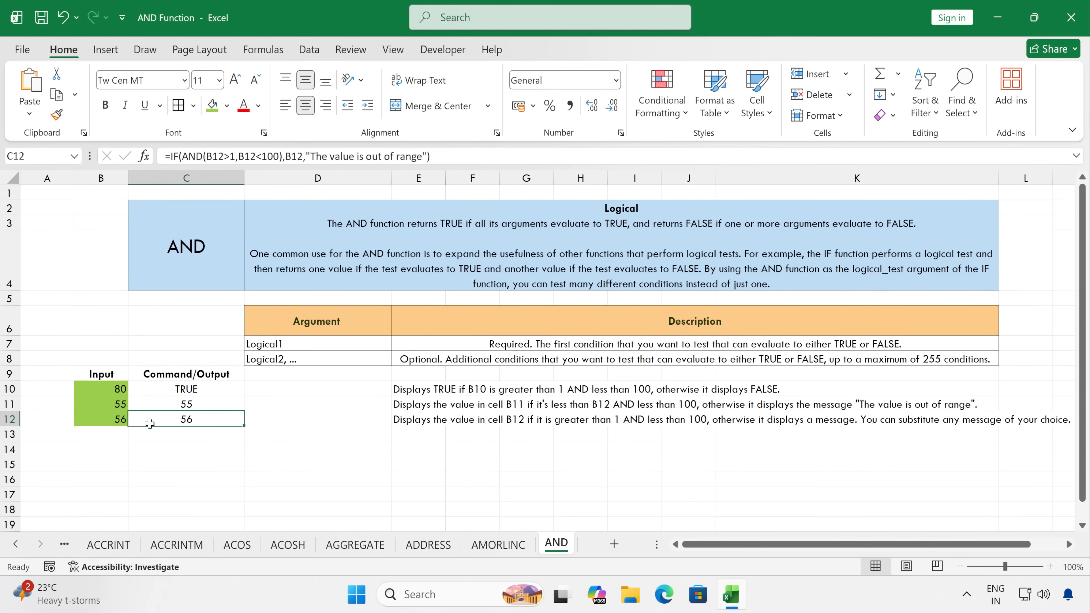
Set B12 to the out-of-range value 101 and check the IF formula's result in C12
click(123, 422)
text(101)
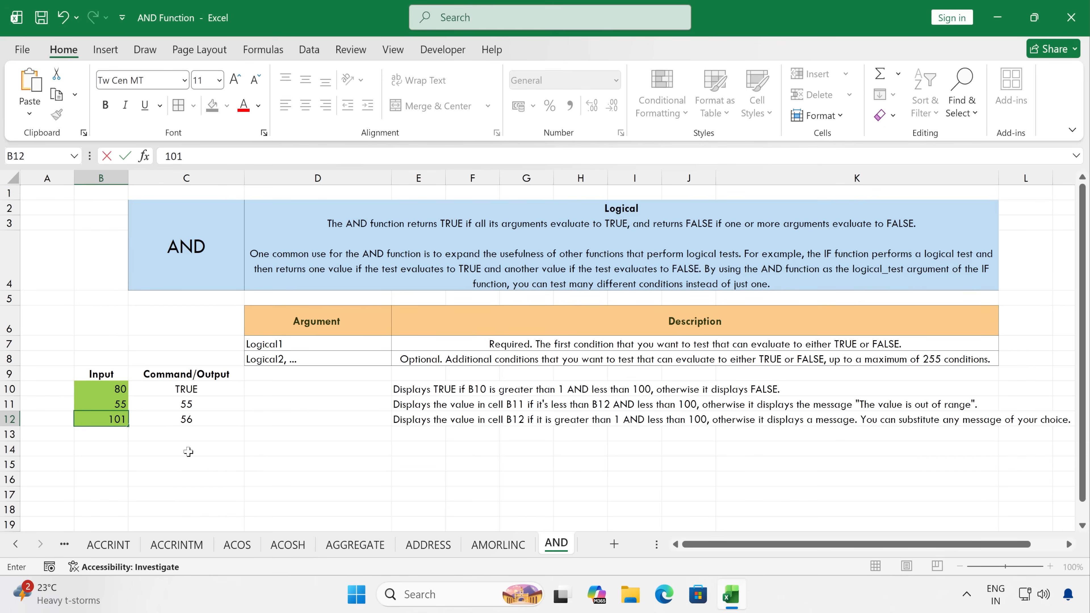
key(Return)
click(175, 422)
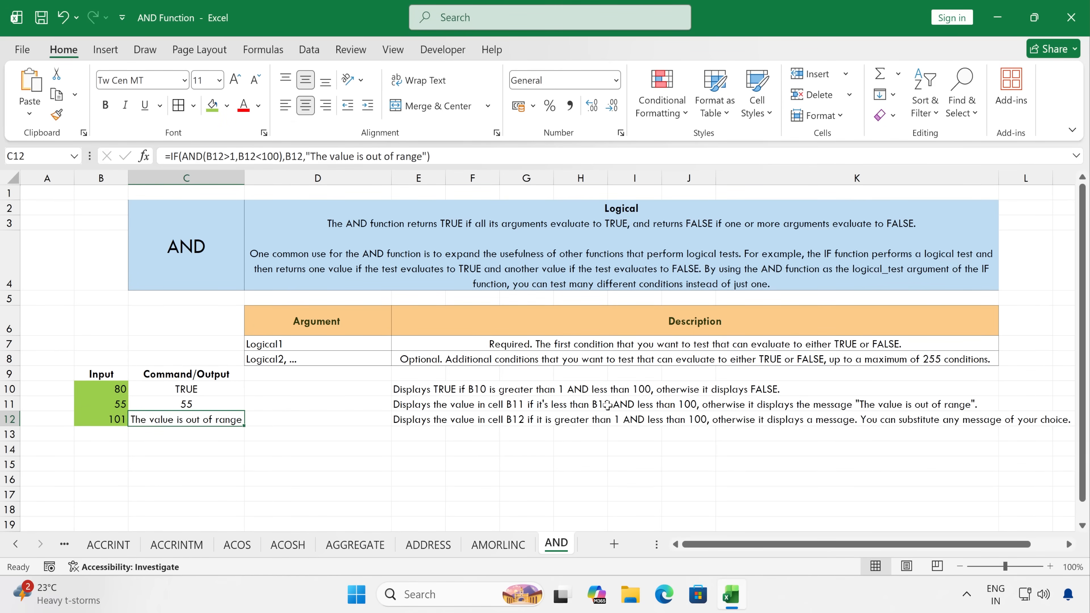
Examine the replaceable message text in C12's IF formula and compare it with the plain AND formula in C10
click(310, 156)
drag(310, 157, 422, 156)
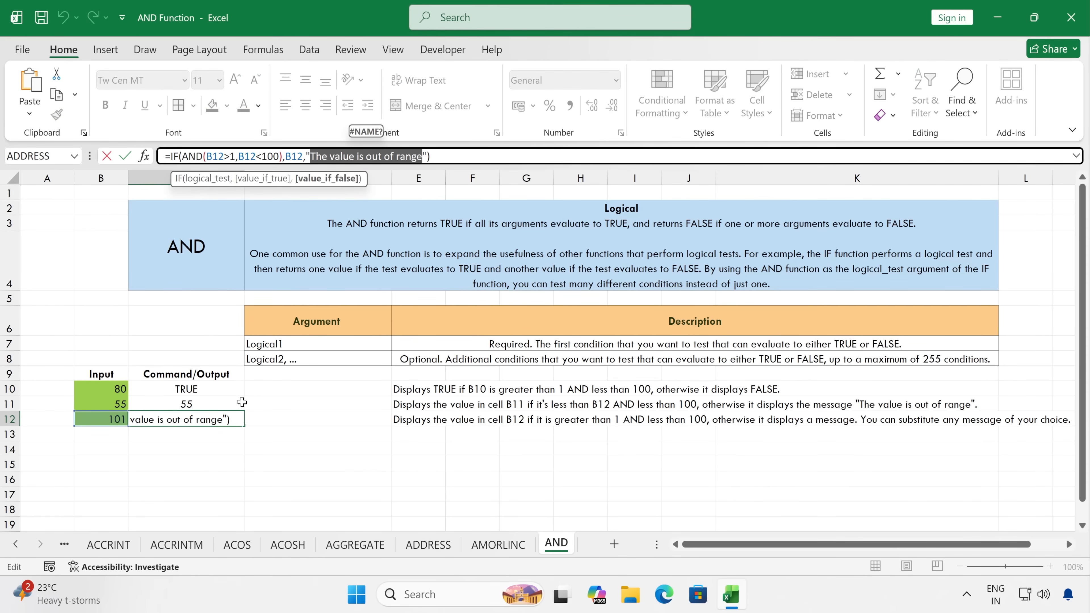
click(179, 423)
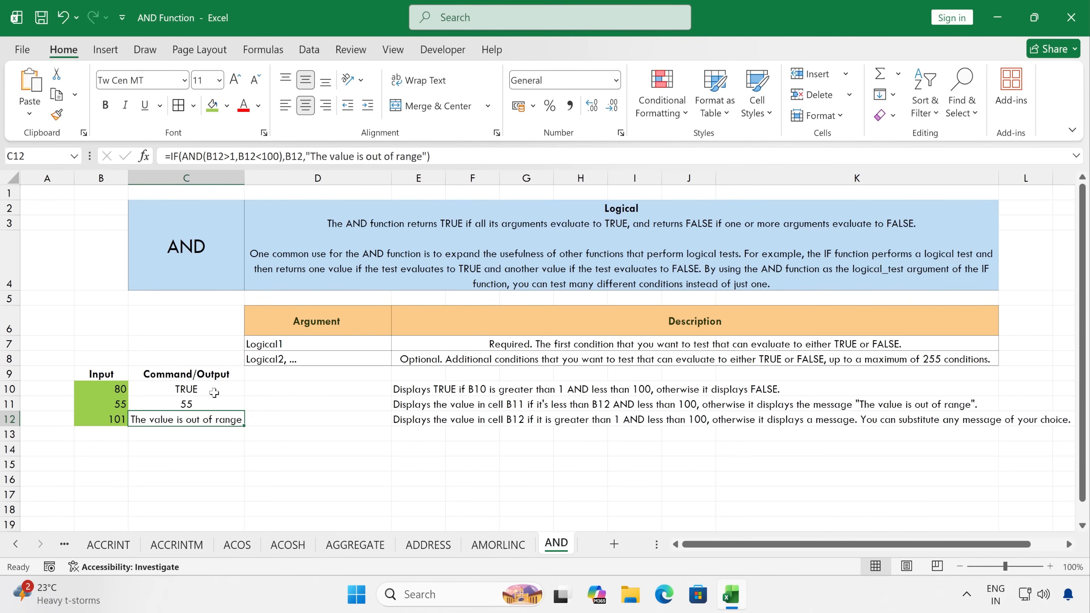
click(222, 392)
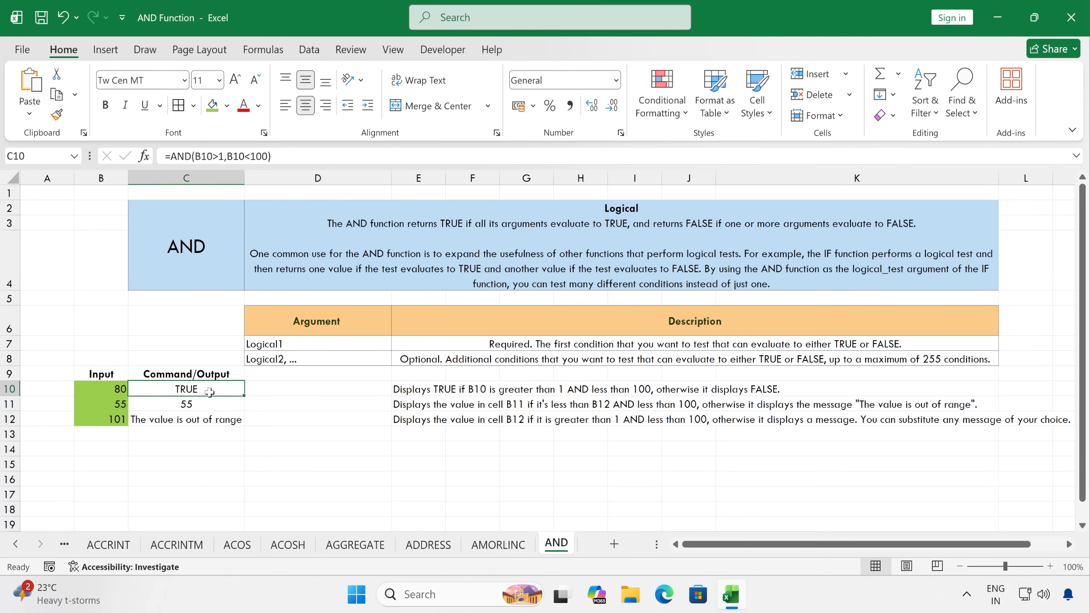
click(222, 421)
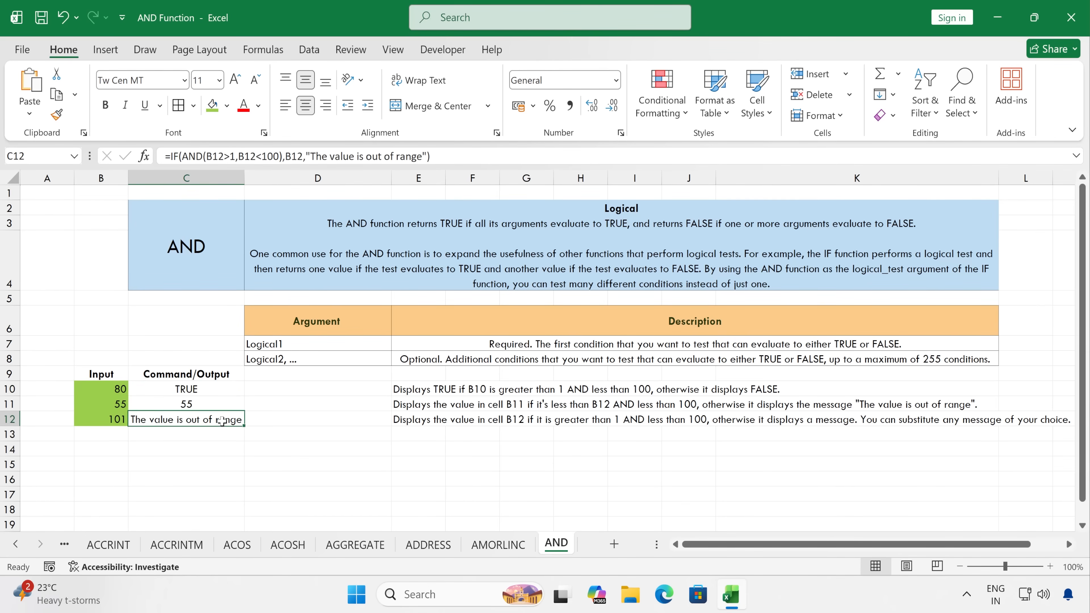
drag(311, 156, 423, 156)
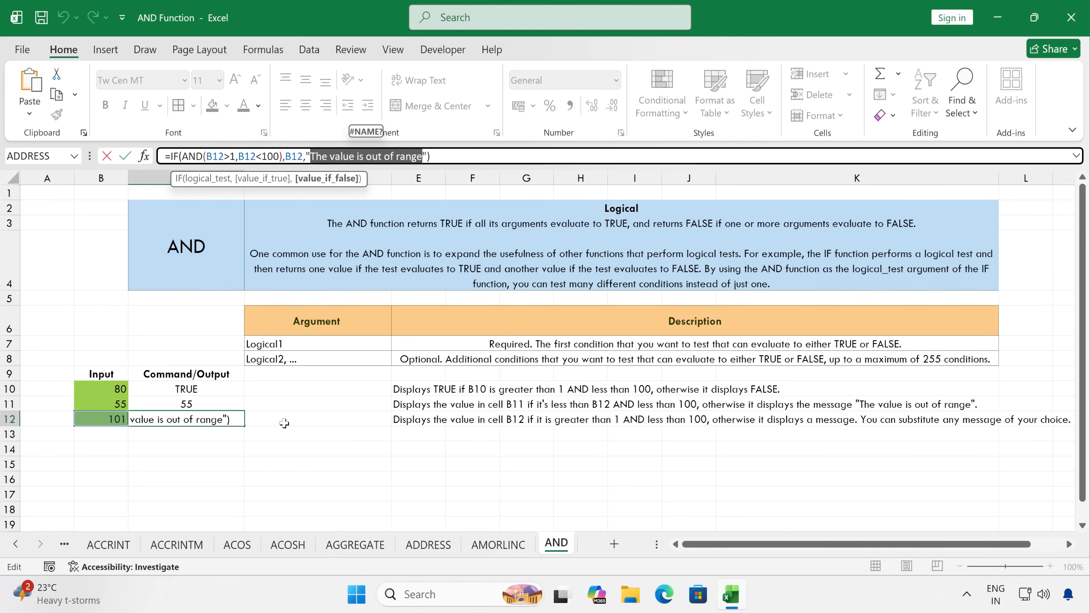
Review the IF formula in C11 against its input cells B11 and B12
click(179, 404)
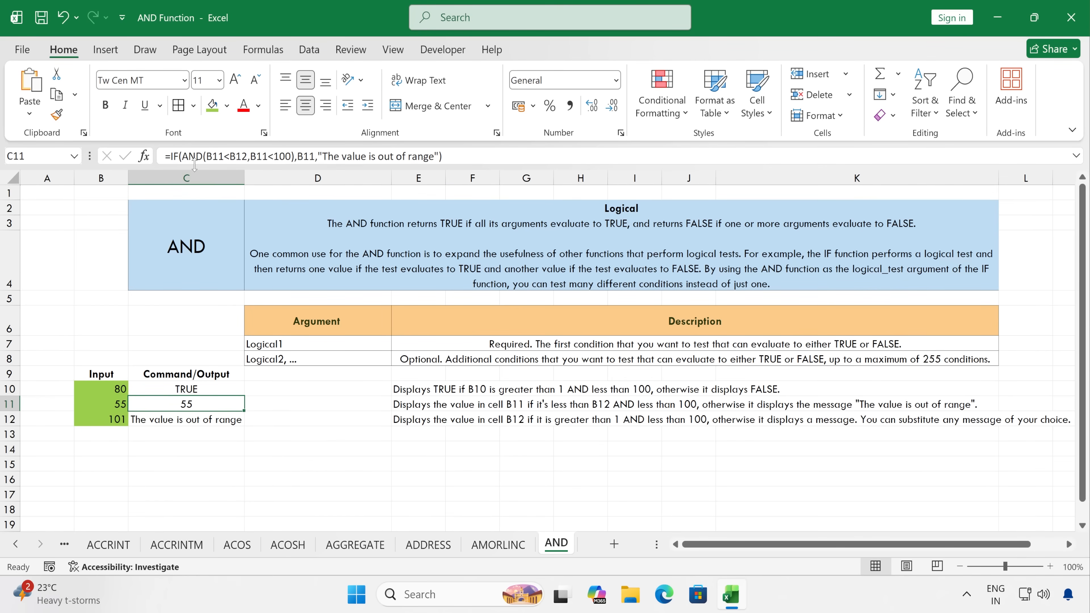
click(122, 404)
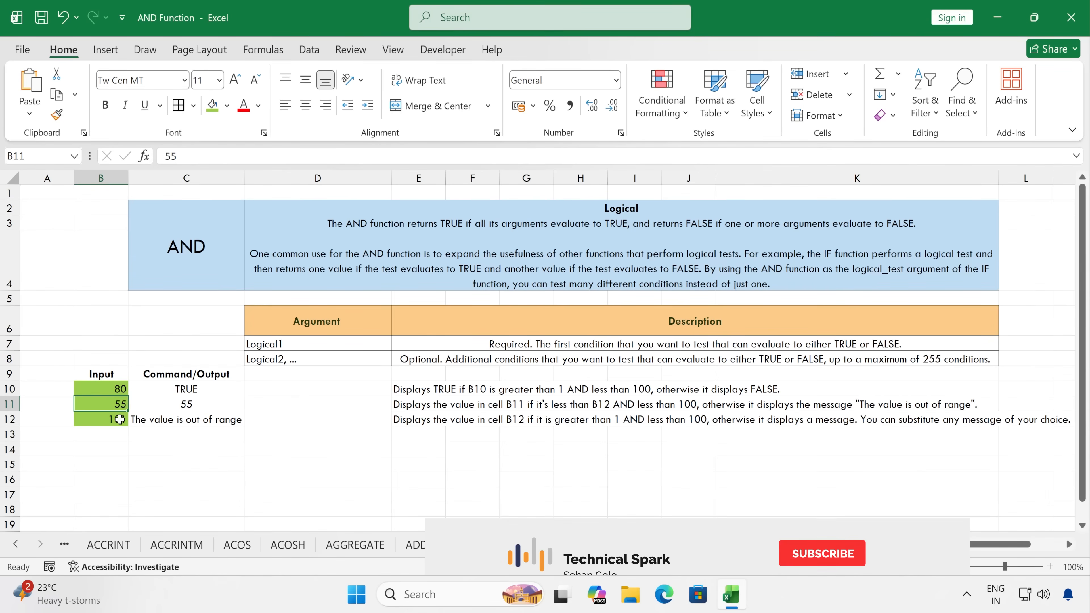
click(119, 419)
click(118, 403)
click(122, 419)
click(119, 405)
click(148, 408)
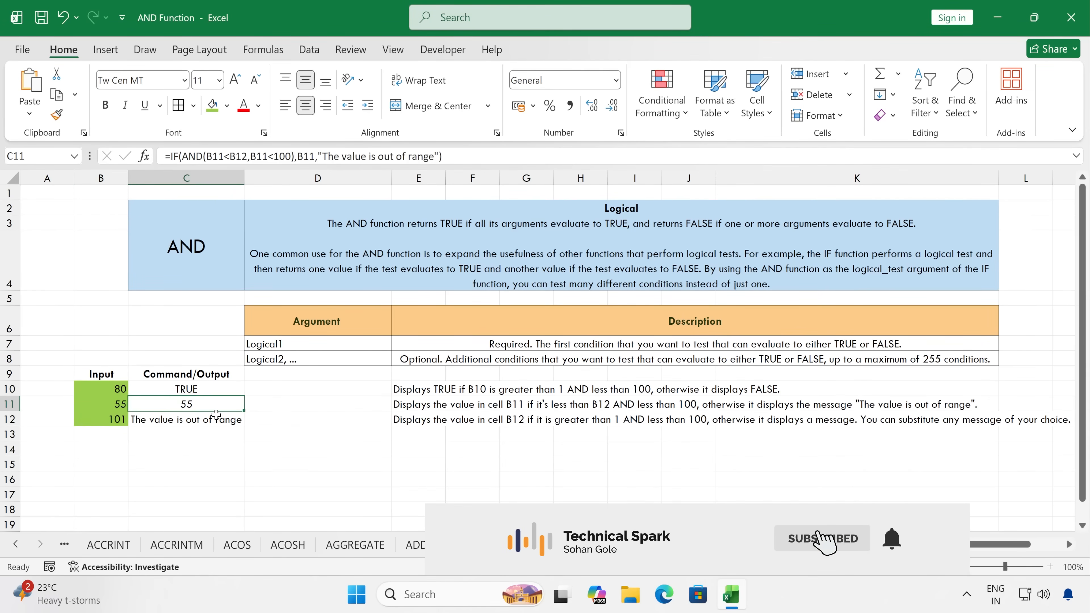